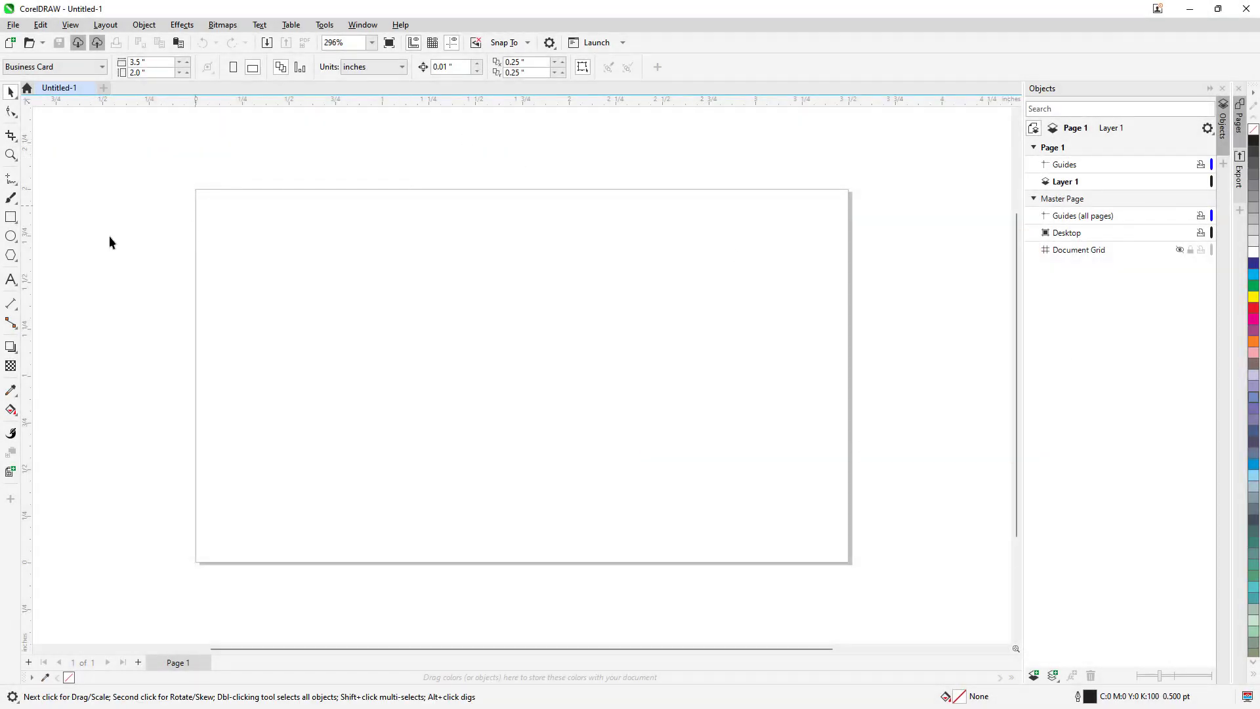
- Draw an ellipse about 0.88 by 0.85 inches on the left half of the page and fill it green
{"action": "left_click", "coordinate": [7, 238]}
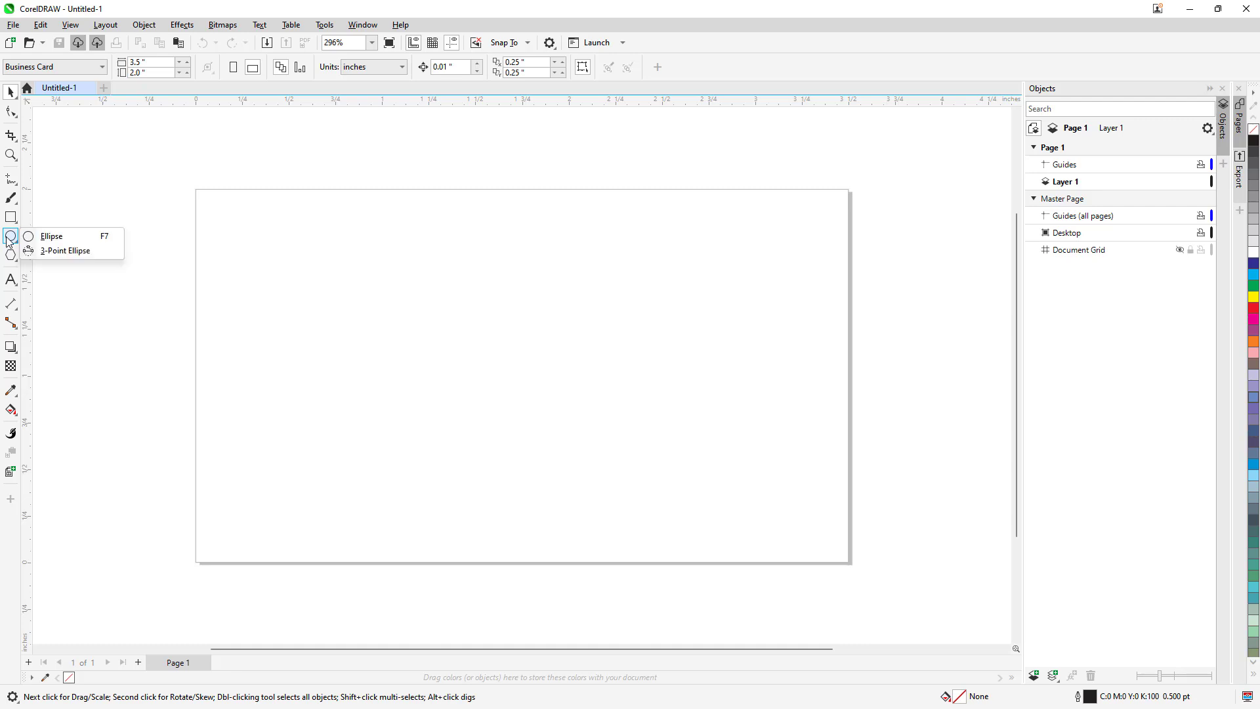
{"action": "left_click", "coordinate": [98, 248]}
{"action": "mouse_move", "coordinate": [350, 285]}
{"action": "left_mouse_down"}
{"action": "mouse_move", "coordinate": [489, 438]}
{"action": "mouse_move", "coordinate": [515, 445]}
{"action": "left_mouse_up"}
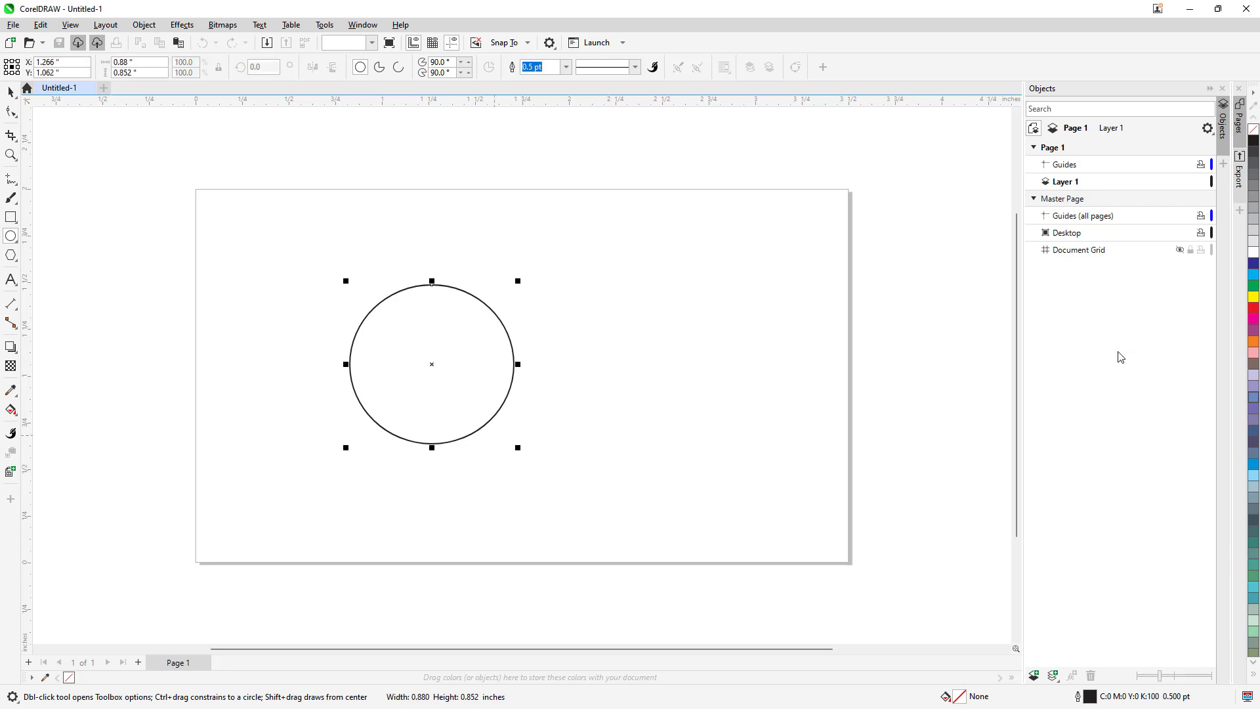
{"action": "left_click", "coordinate": [1254, 287]}
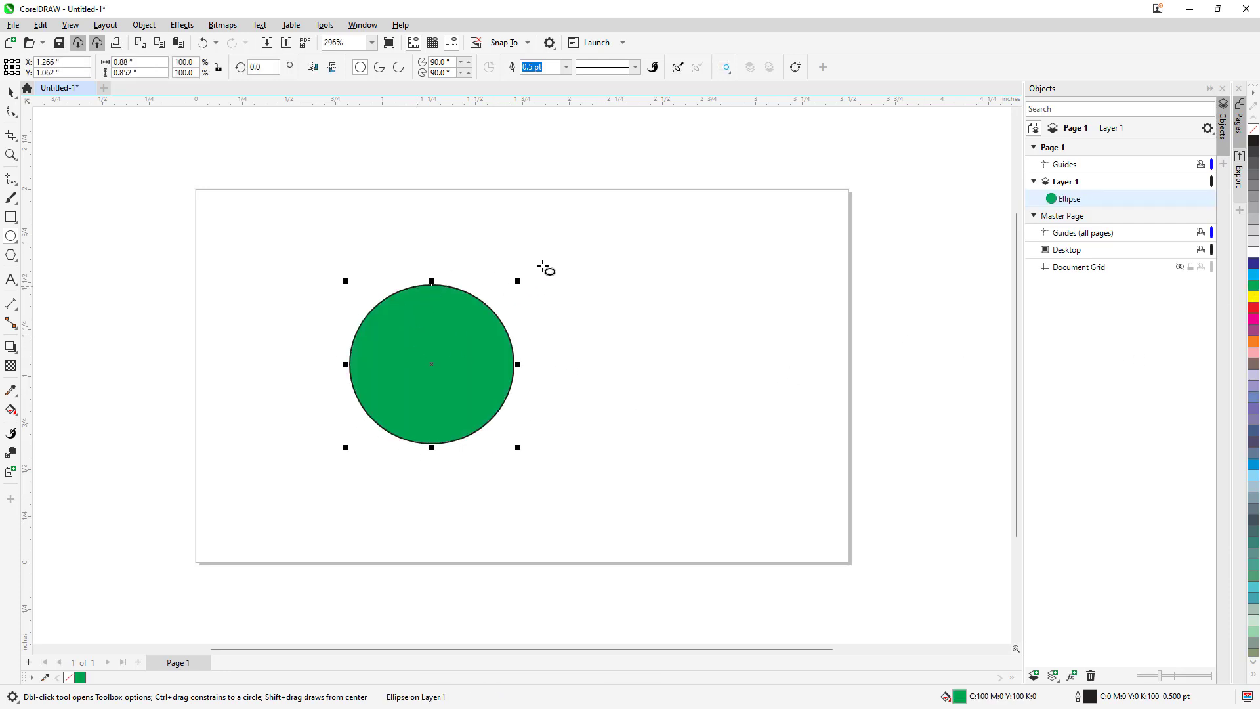
- Set the ellipse's outline width to 10 pt
{"action": "left_click", "coordinate": [637, 68]}
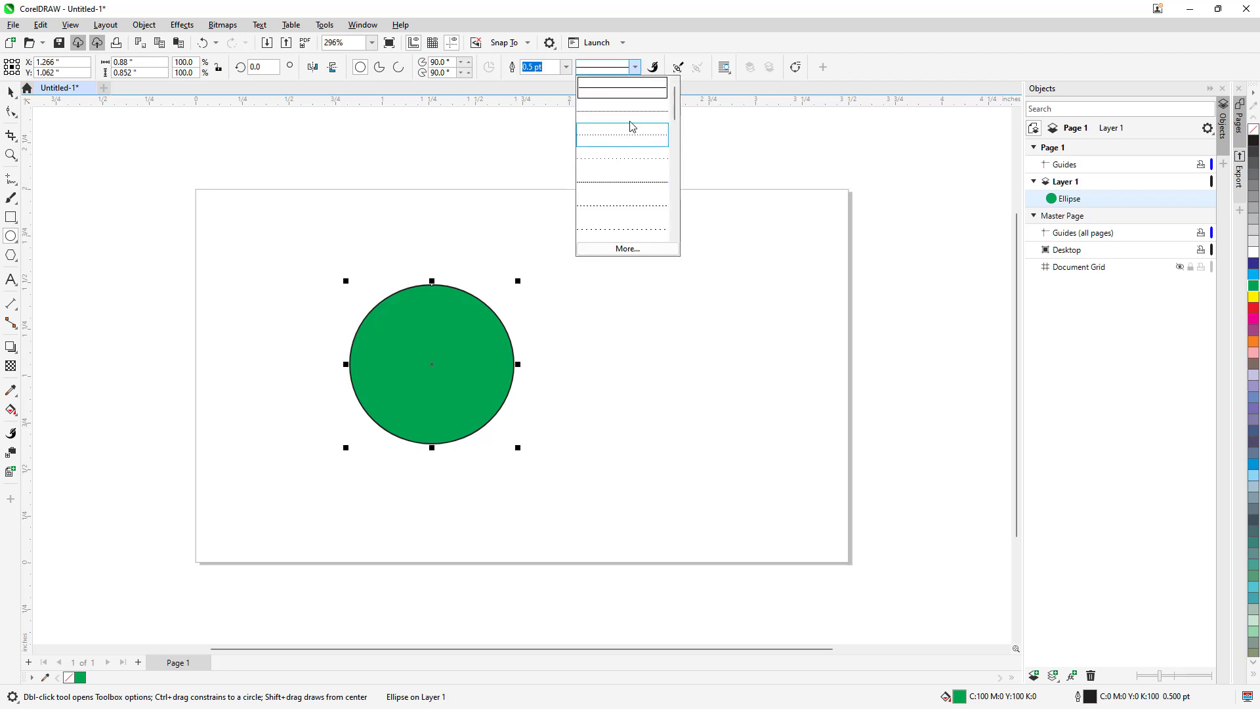
{"action": "left_click", "coordinate": [566, 67]}
{"action": "left_click", "coordinate": [566, 67]}
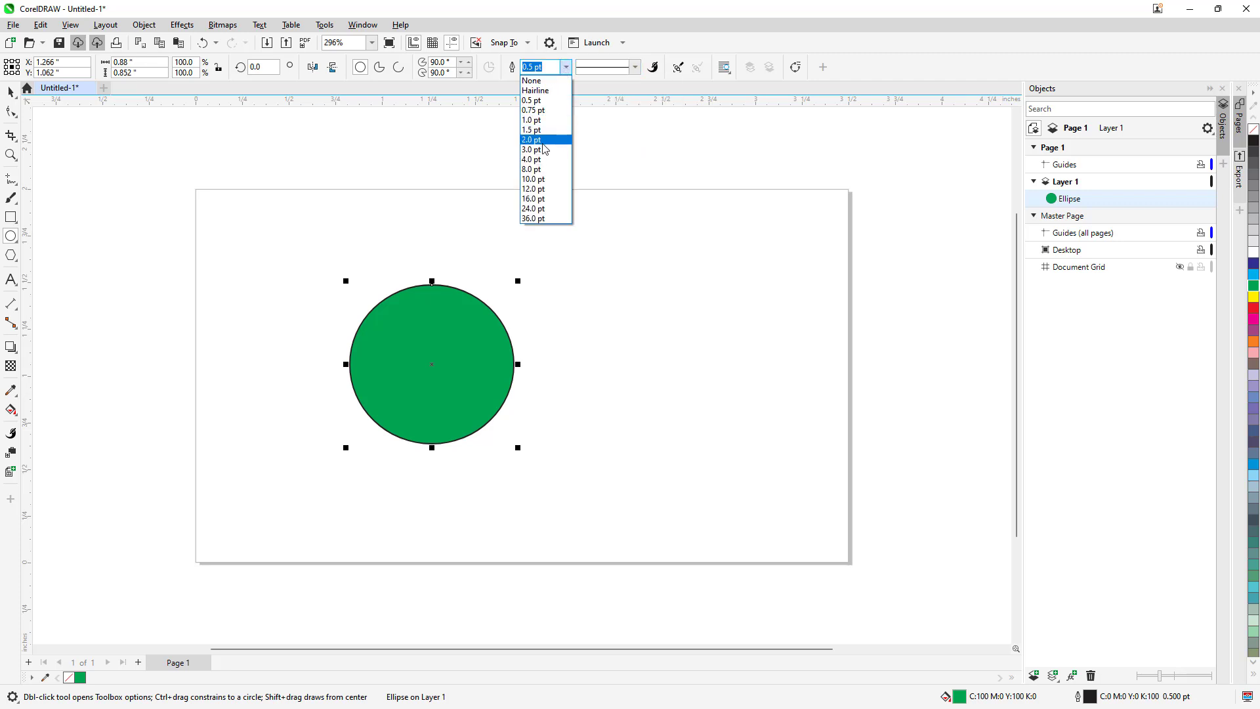
{"action": "left_click", "coordinate": [543, 187]}
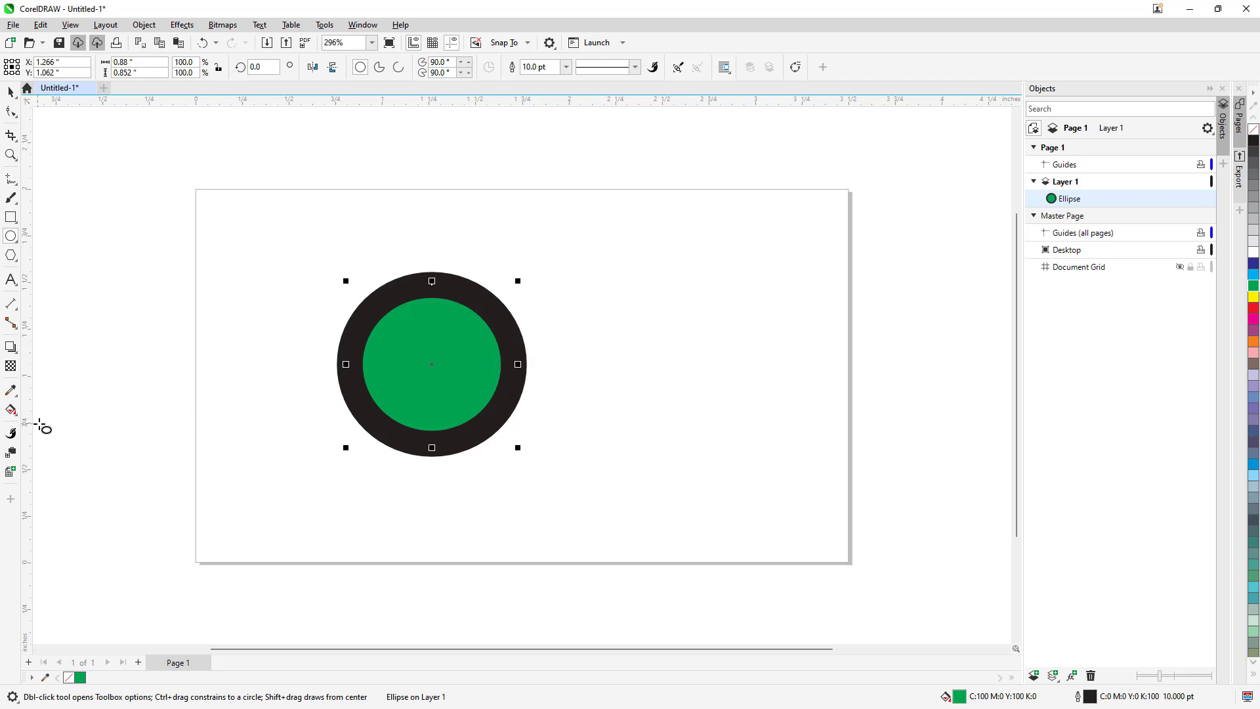
- Add the Outline Tools group to the toolbox
{"action": "left_click", "coordinate": [19, 503]}
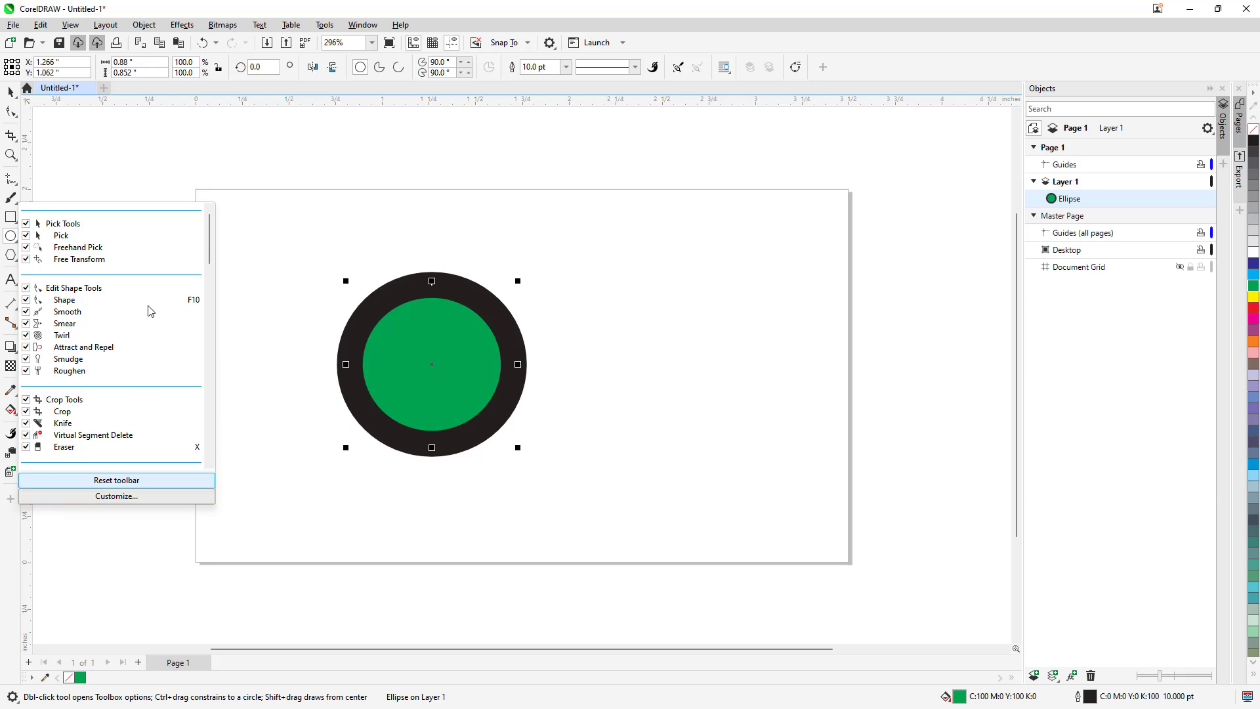
{"action": "scroll", "coordinate": [105, 377], "scroll_direction": "down", "scroll_amount": 3}
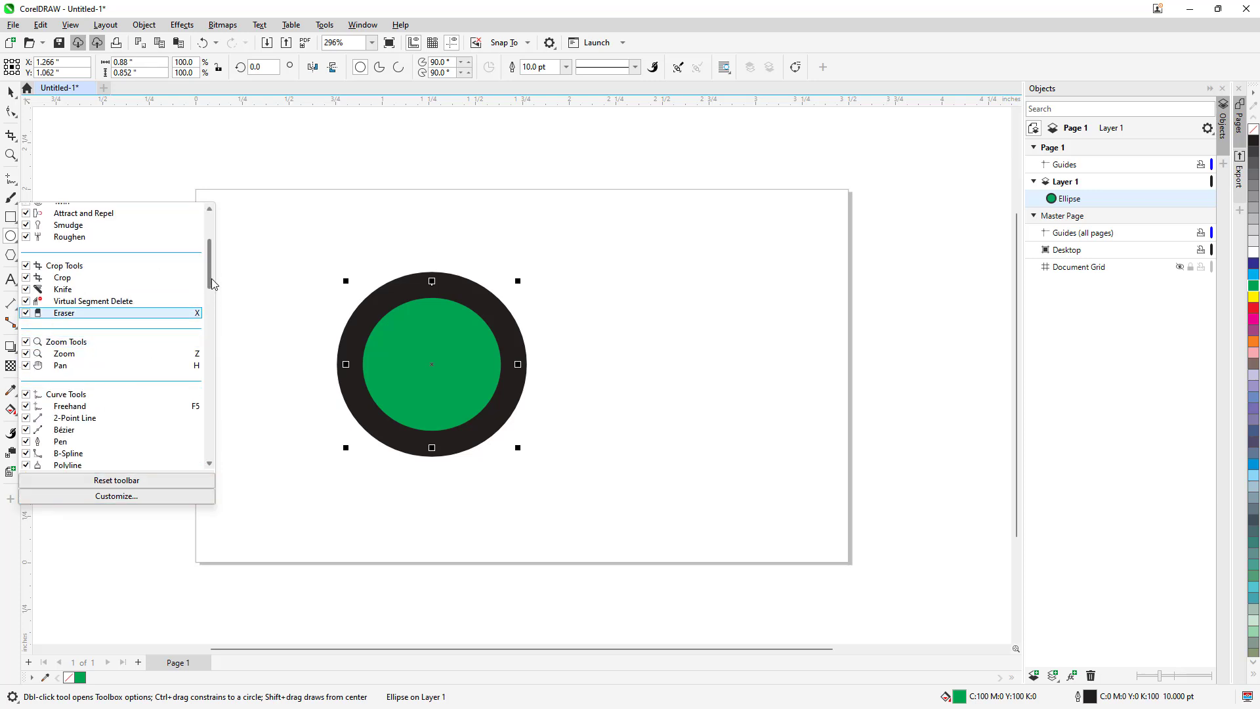
{"action": "left_click_drag", "start_coordinate": [209, 290], "coordinate": [210, 463]}
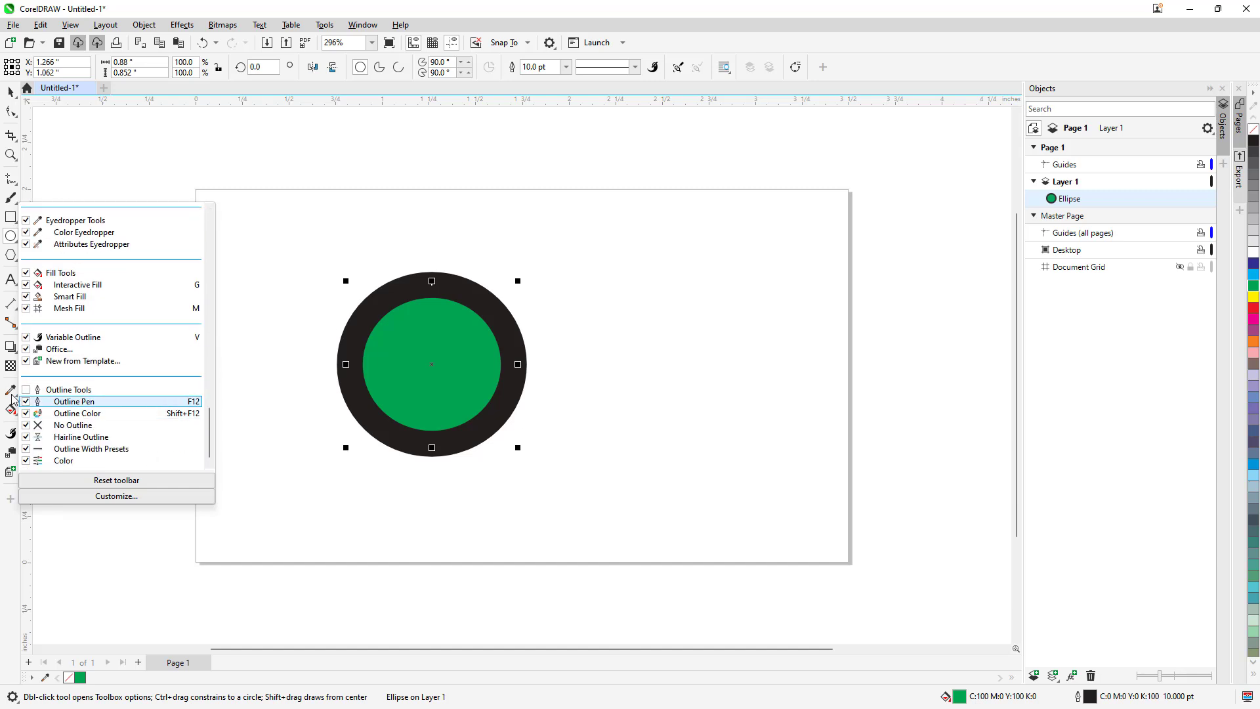
{"action": "left_click", "coordinate": [26, 390]}
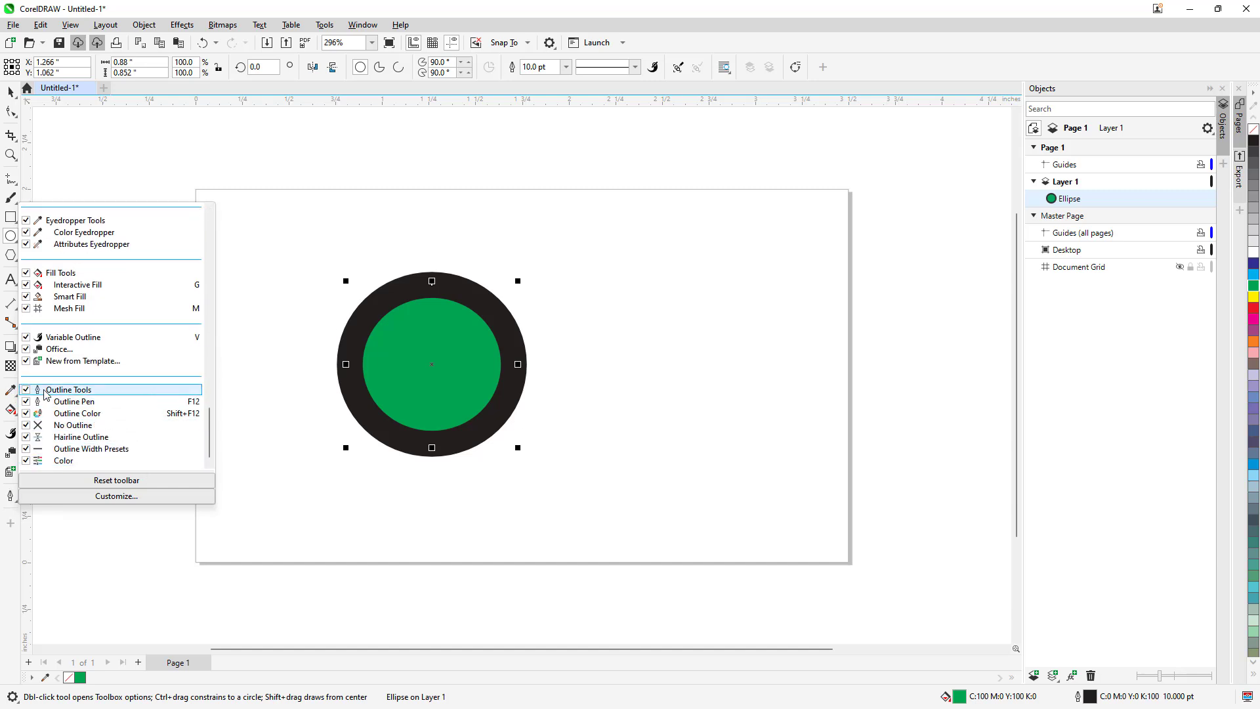
{"action": "left_click", "coordinate": [162, 168]}
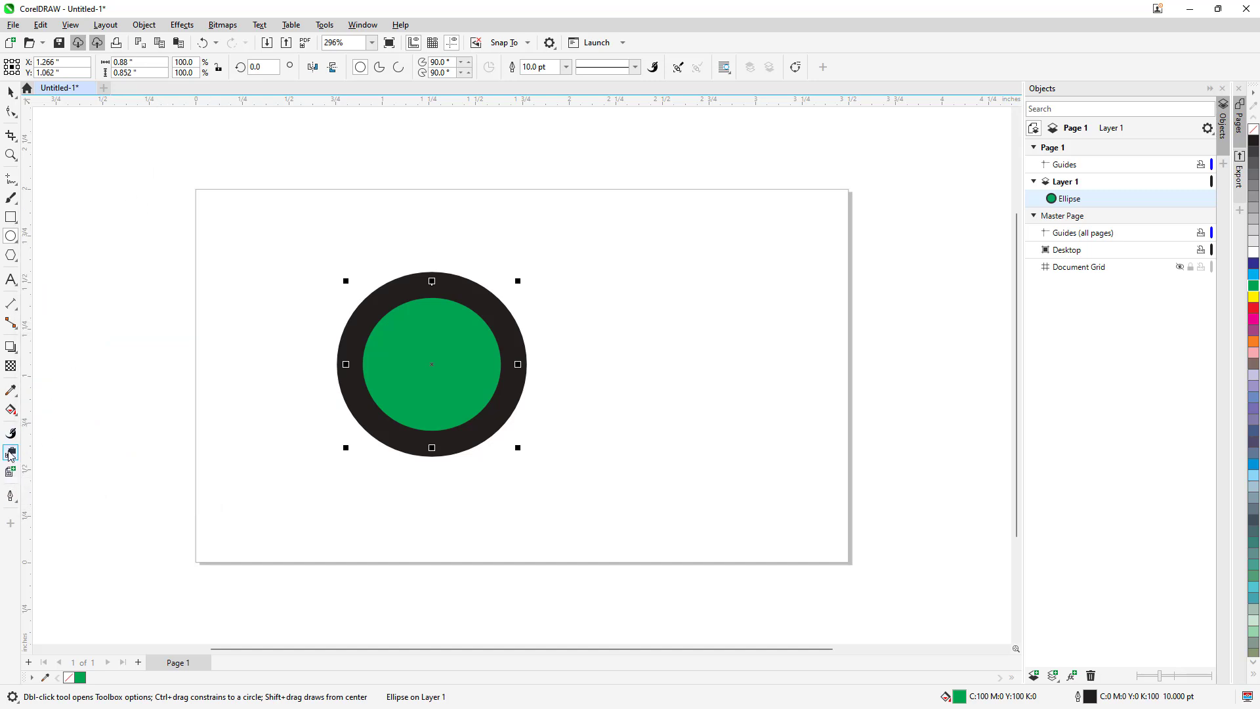
- Set the ellipse's outline in the Outline Pen settings to crimson (C10 M100 Y49 K0) and 4 pt wide
{"action": "left_click", "coordinate": [11, 497]}
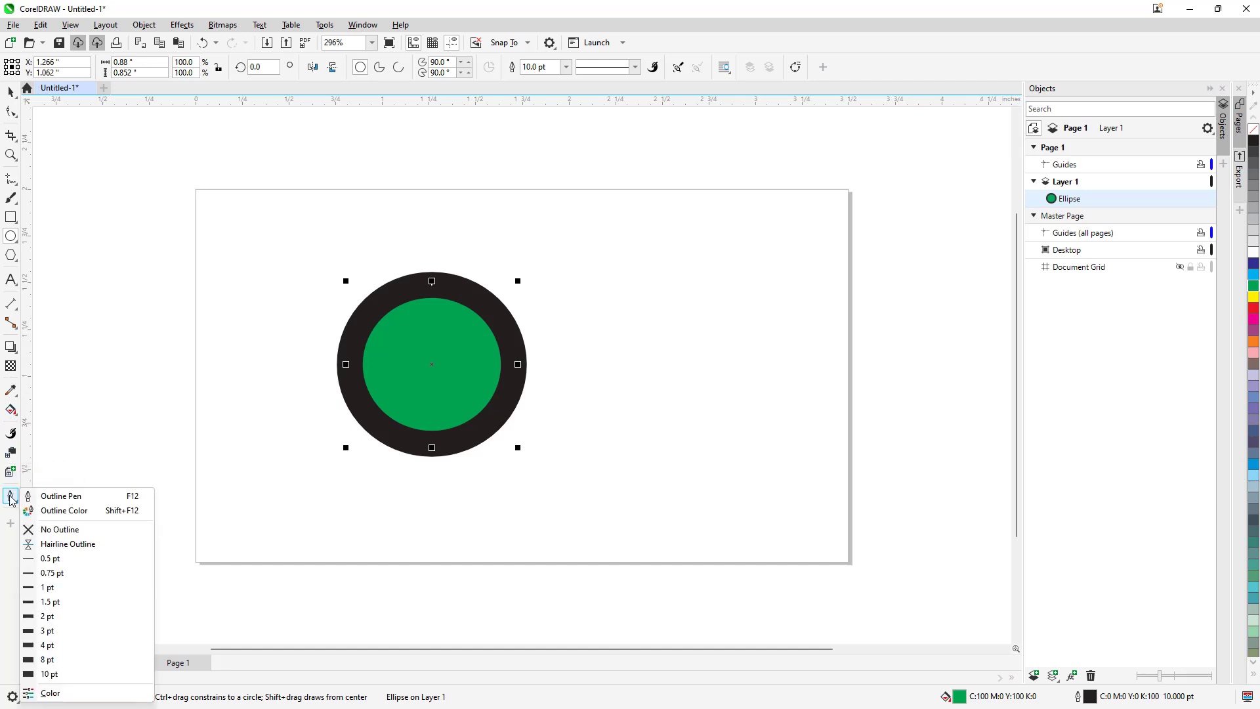
{"action": "left_click", "coordinate": [75, 497]}
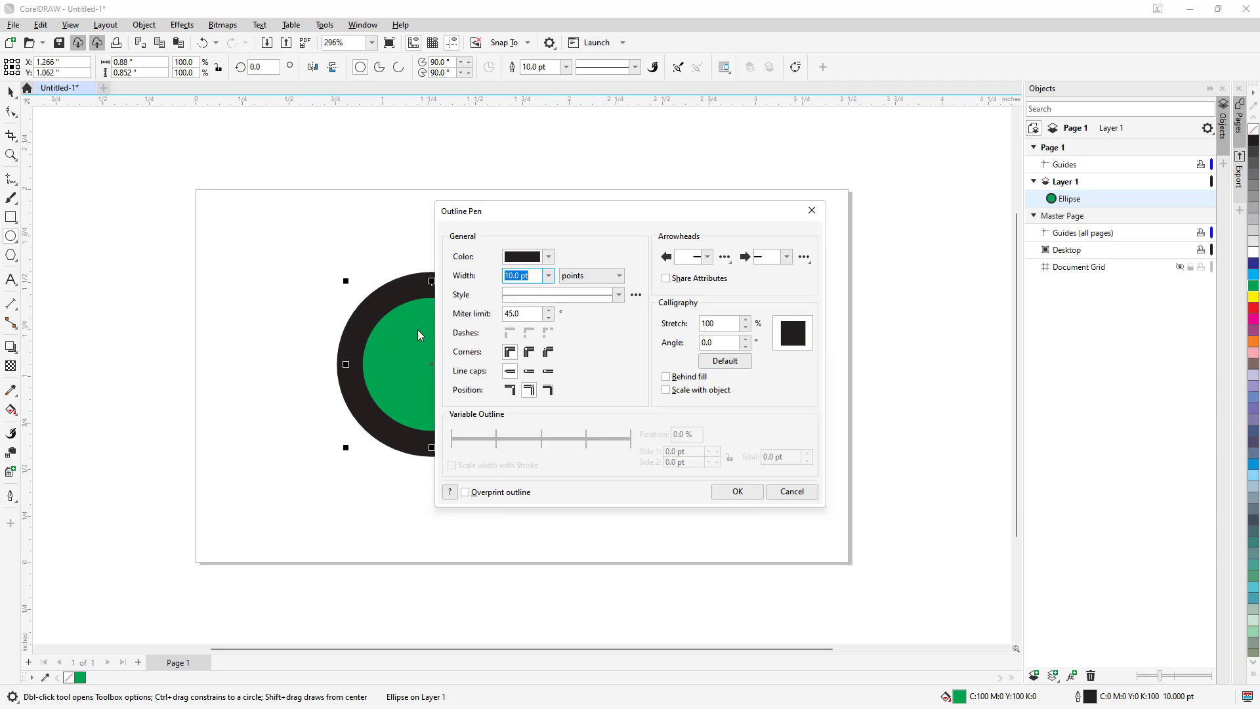
{"action": "left_click_drag", "start_coordinate": [561, 209], "coordinate": [689, 211]}
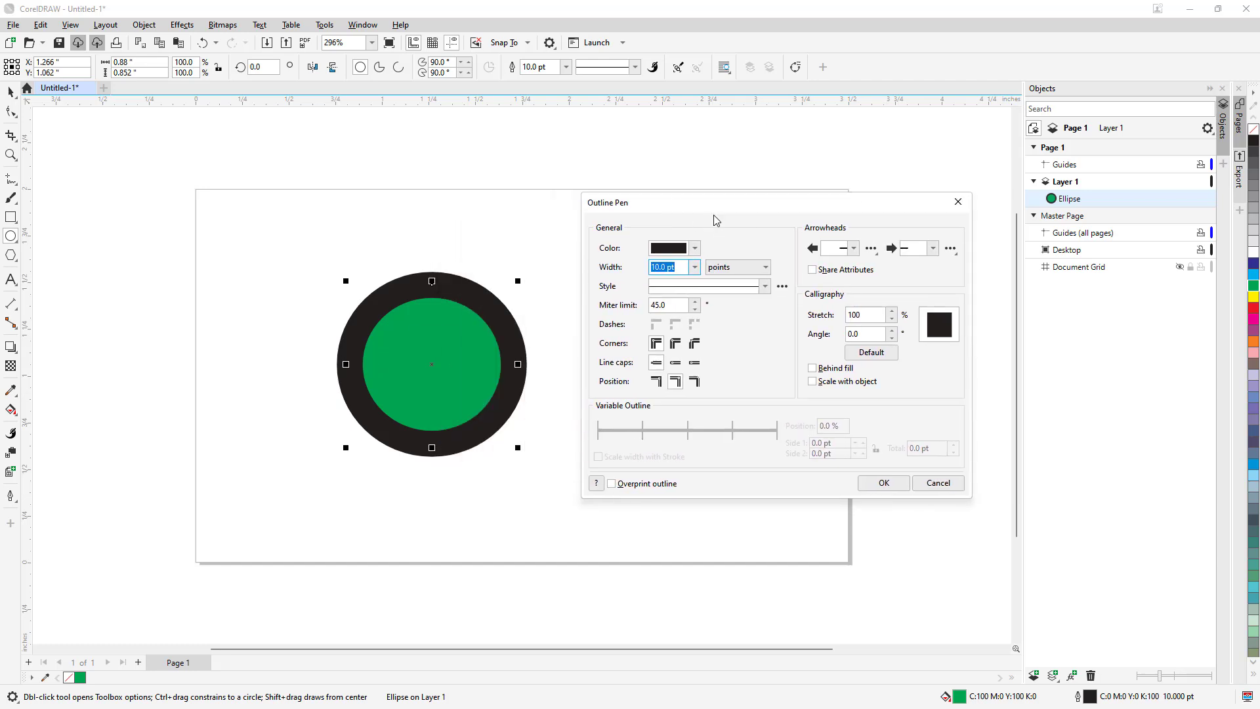
{"action": "left_click", "coordinate": [694, 248]}
{"action": "left_click", "coordinate": [732, 325]}
{"action": "left_click", "coordinate": [755, 255]}
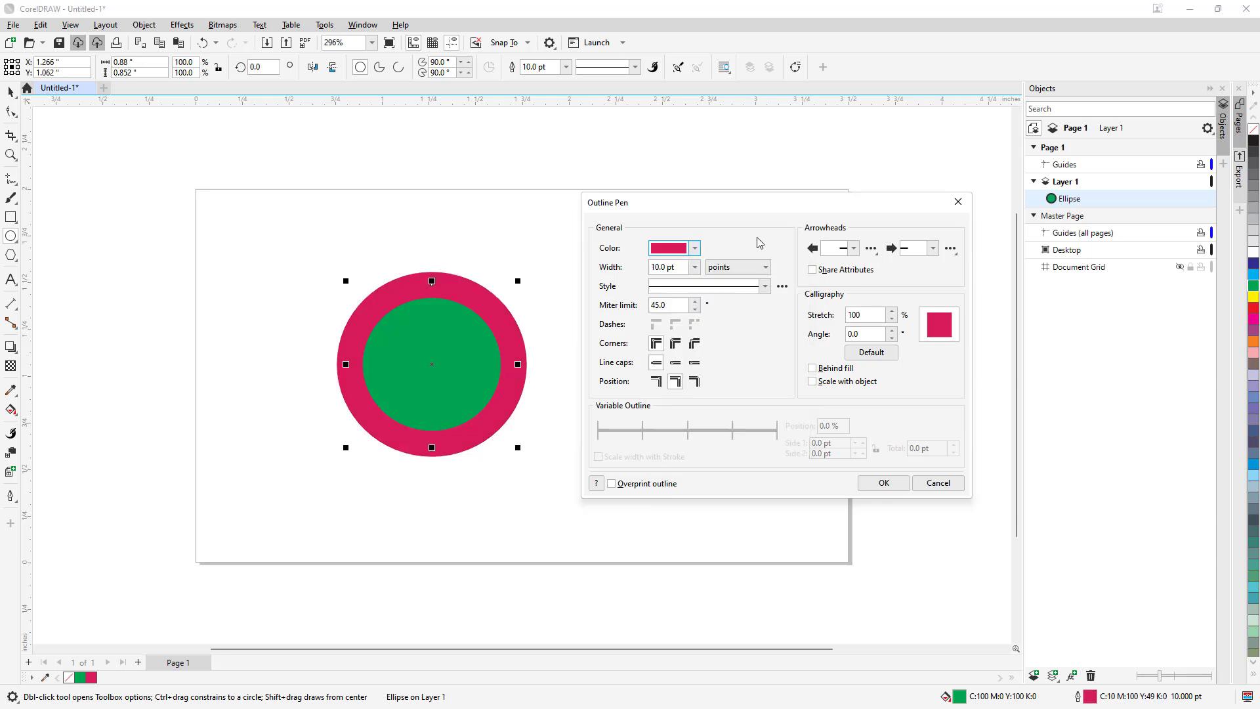
{"action": "left_click", "coordinate": [694, 268]}
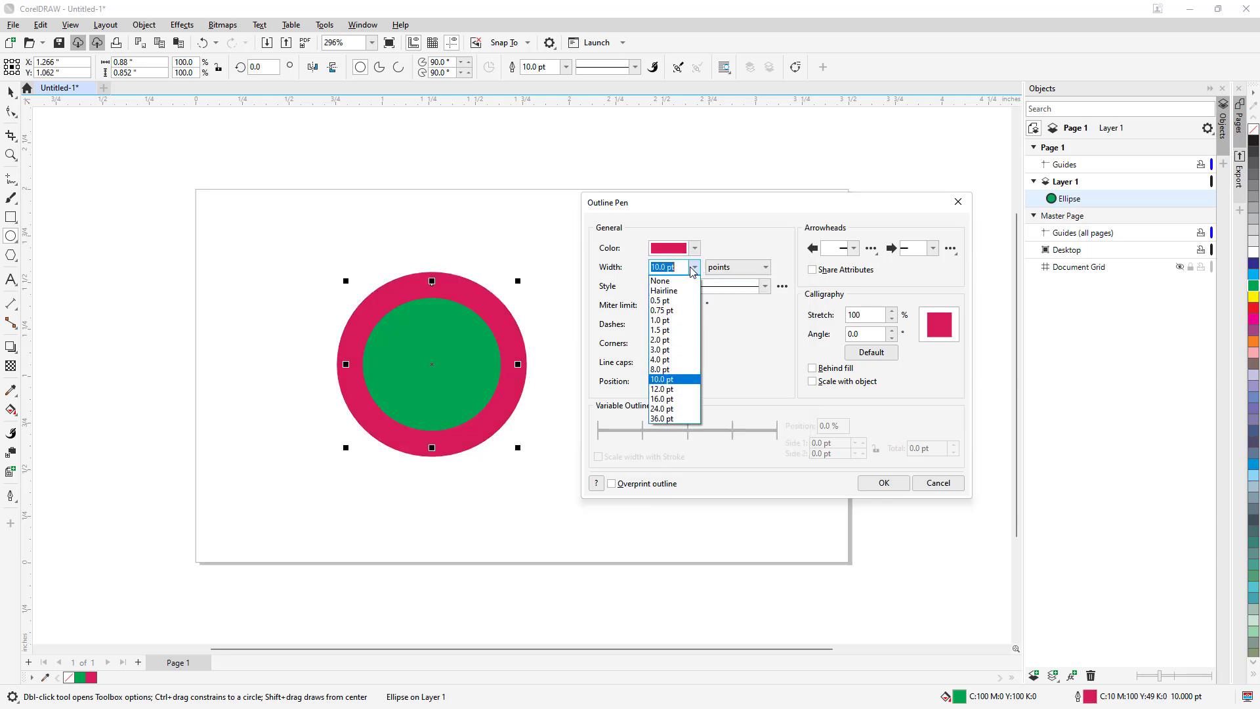
{"action": "left_click", "coordinate": [661, 359]}
- Give the ellipse's outline a dashed line style and choose the third dash alignment option
{"action": "left_click", "coordinate": [765, 287]}
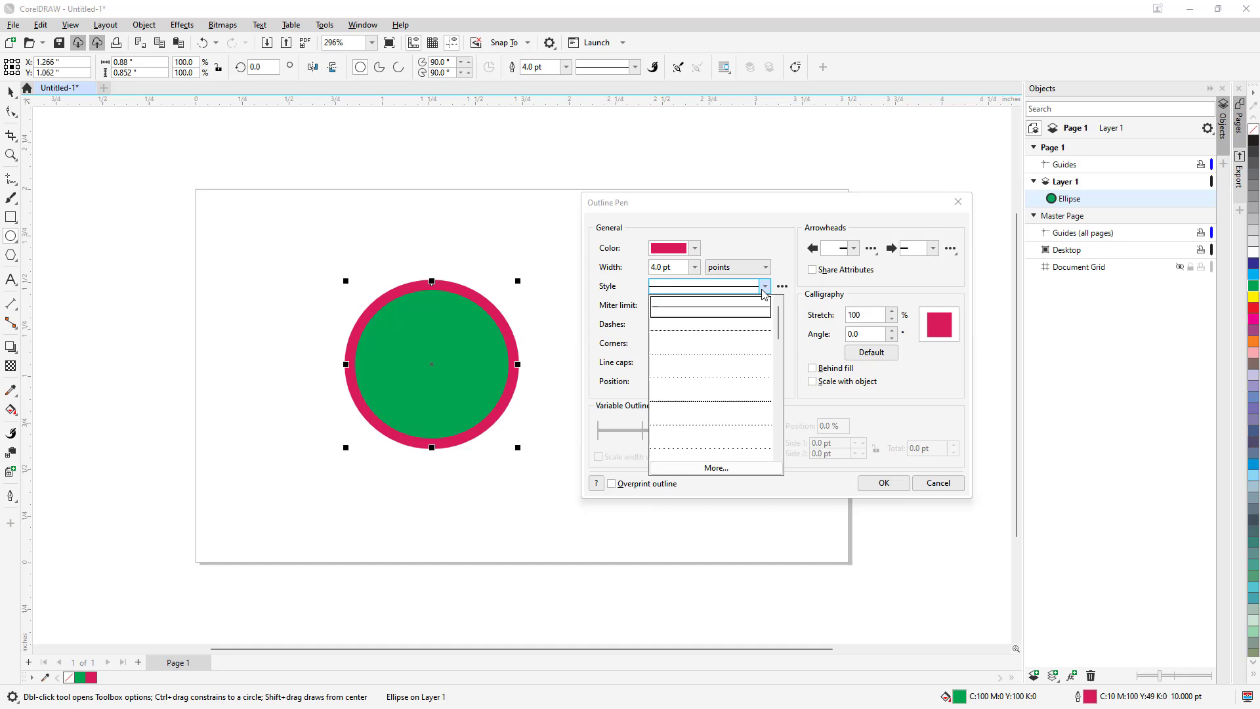
{"action": "left_click", "coordinate": [738, 401]}
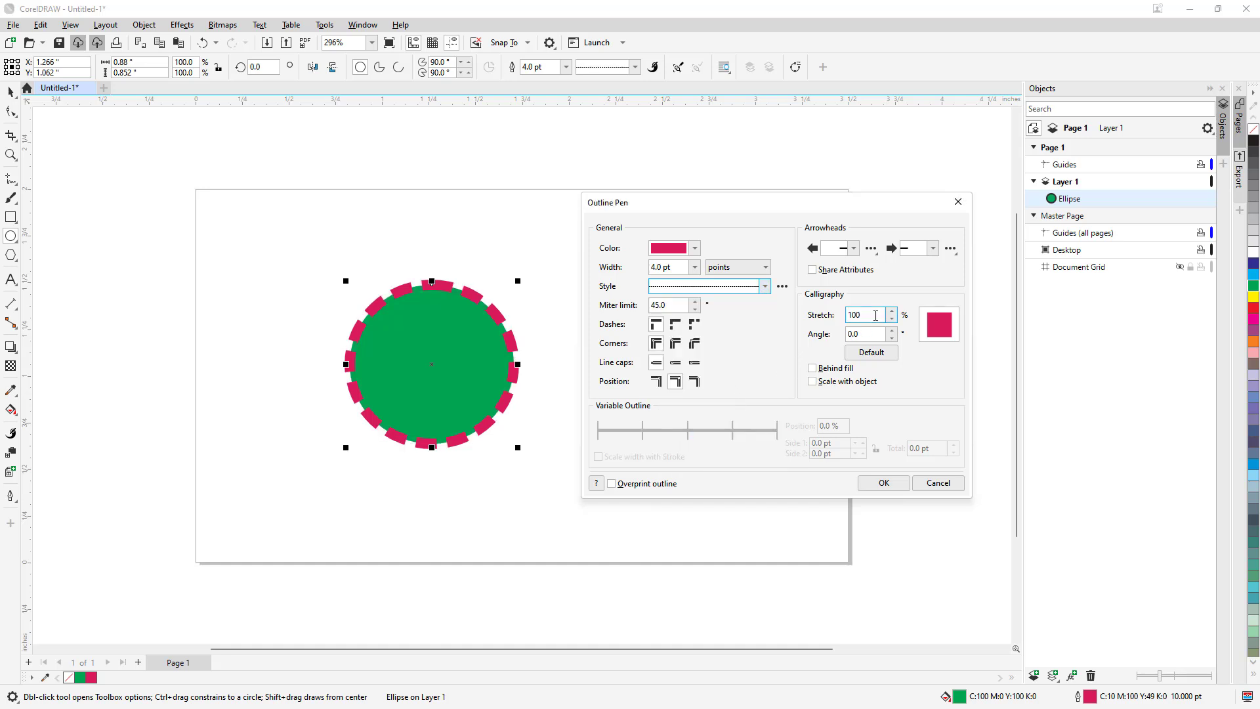
{"action": "left_click", "coordinate": [676, 324]}
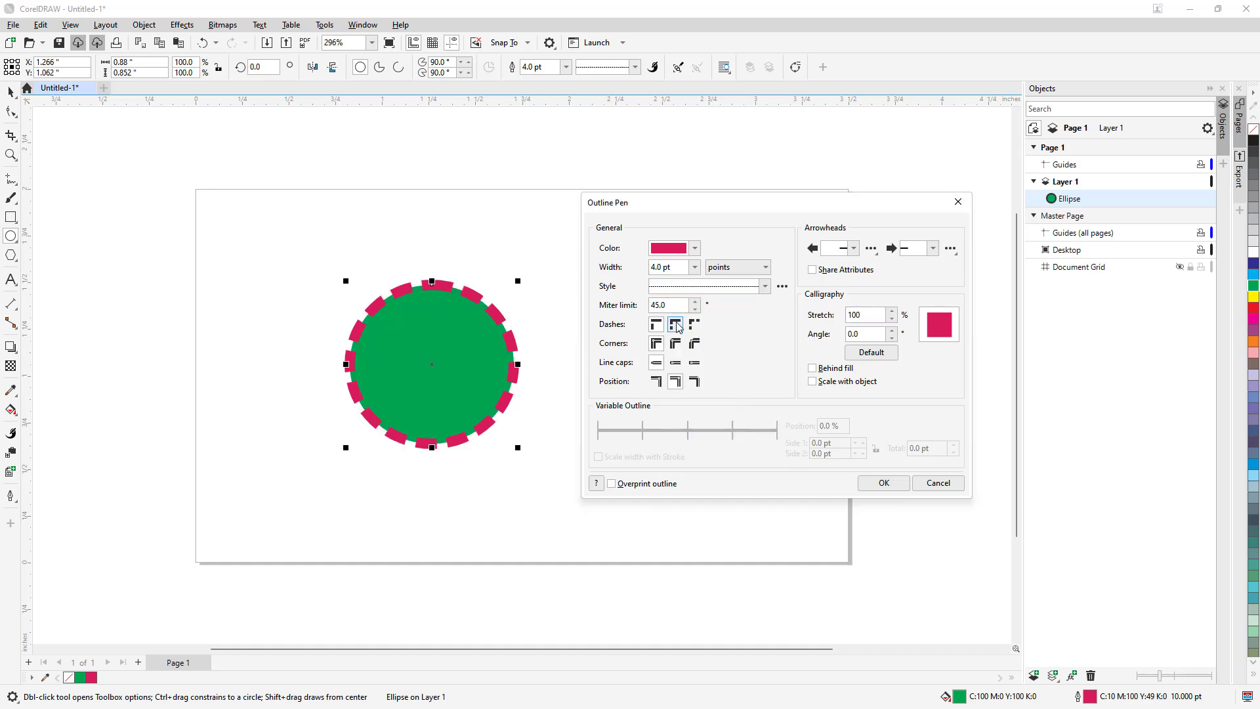
{"action": "left_click", "coordinate": [695, 324]}
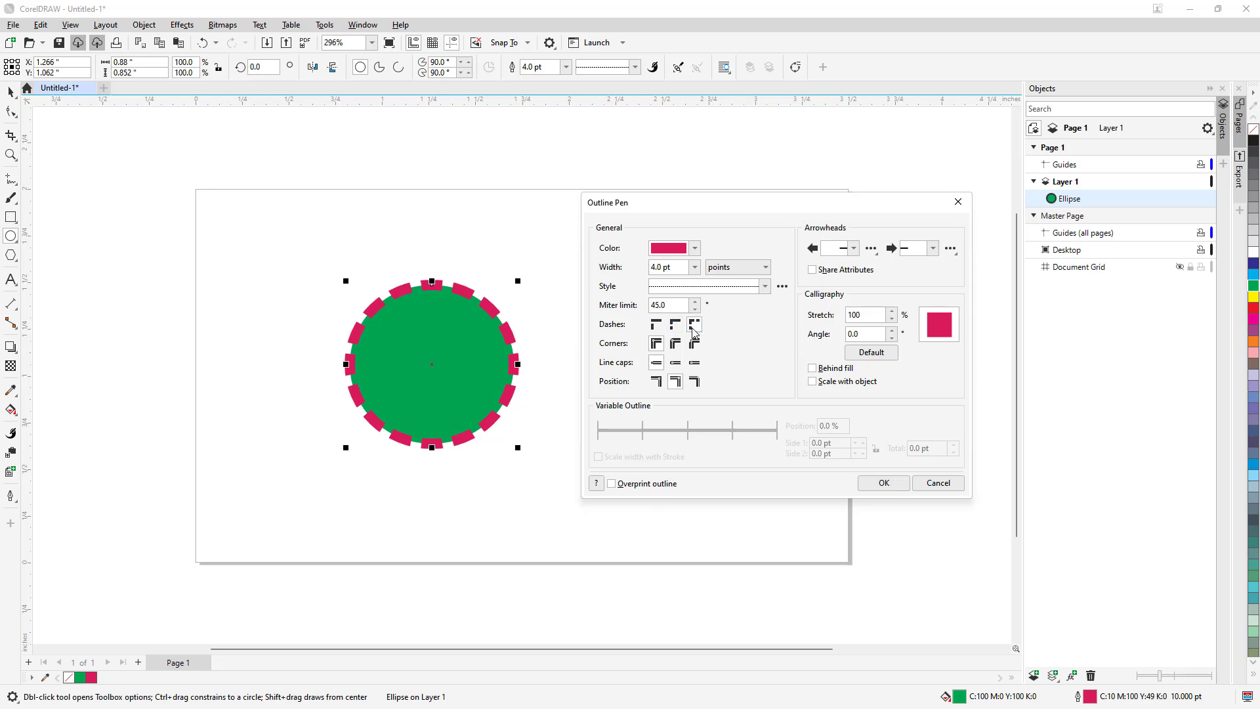
- Give the dashed outline round corners and round line caps
{"action": "left_click", "coordinate": [679, 346]}
{"action": "left_click", "coordinate": [677, 363]}
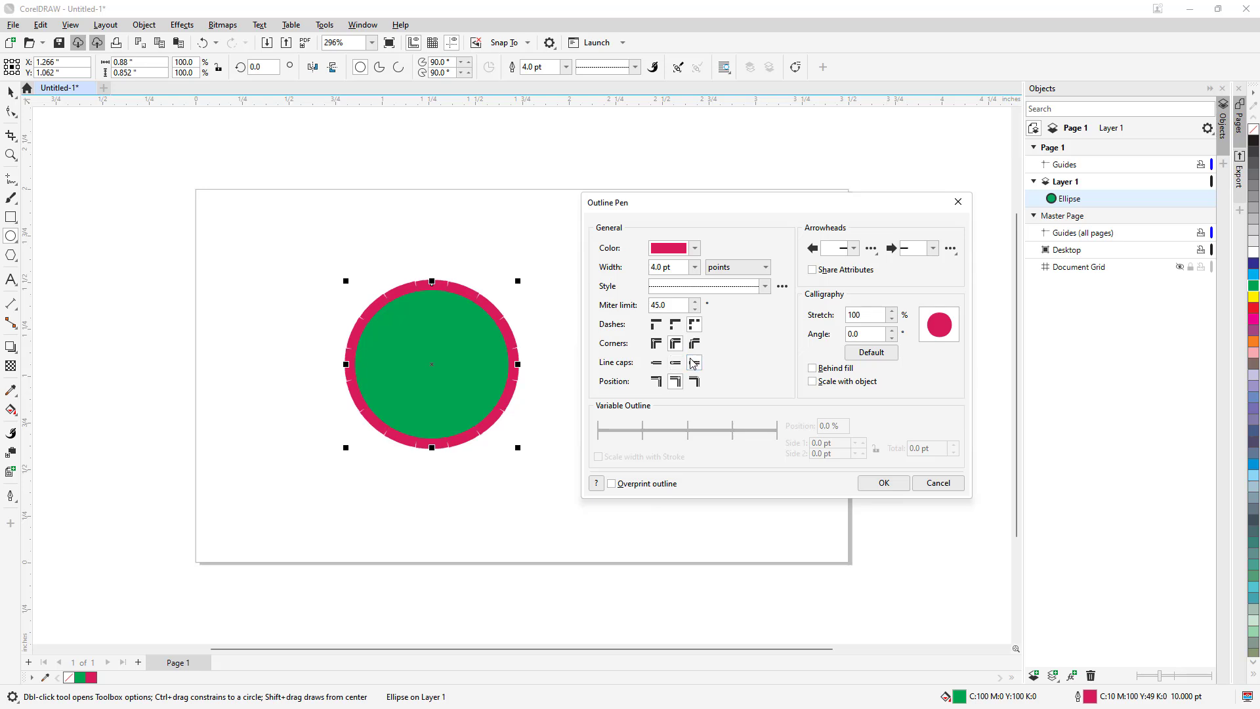
{"action": "left_click", "coordinate": [657, 363]}
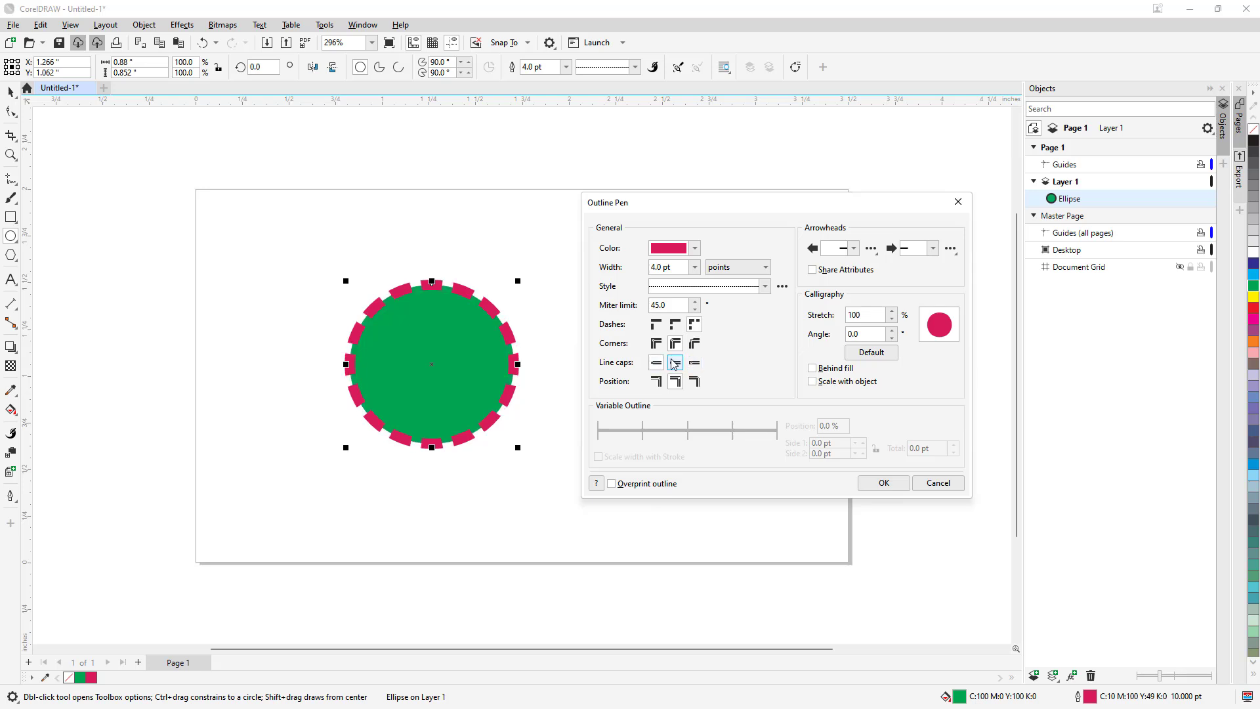
{"action": "left_click", "coordinate": [675, 363]}
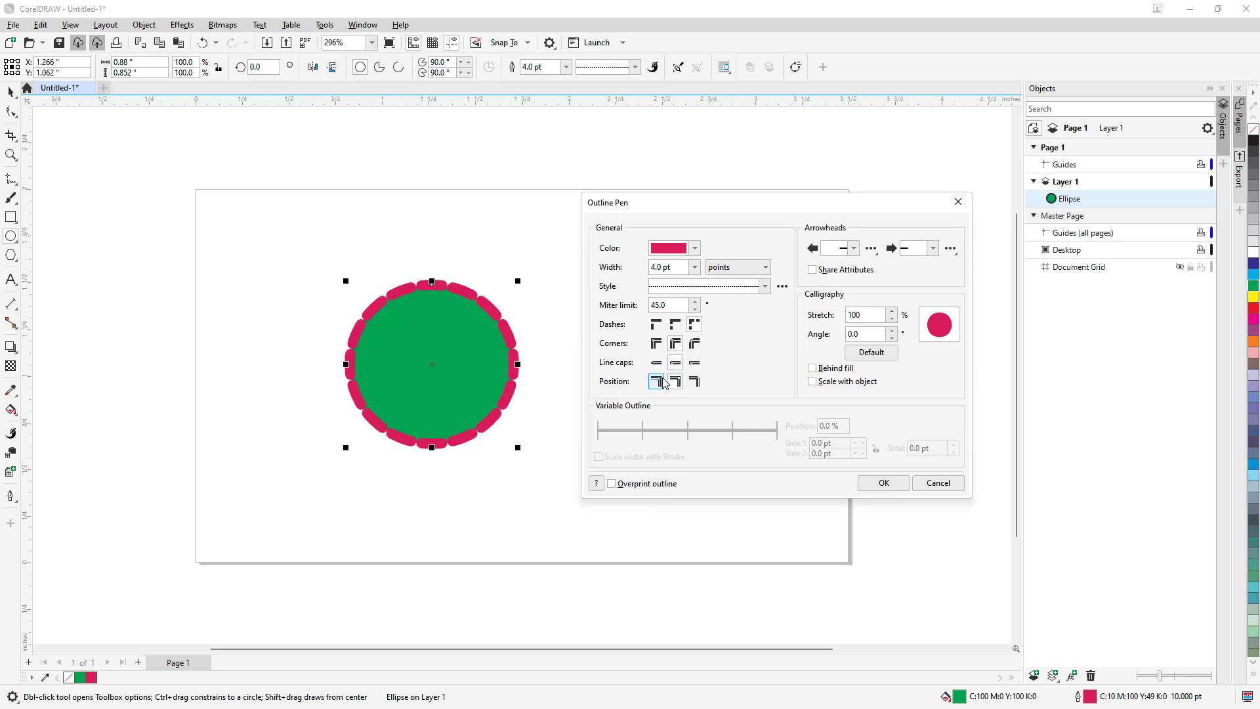
- Try the outline inside the ellipse's edge, and settle on the outside position with round line caps
{"action": "left_click", "coordinate": [657, 382]}
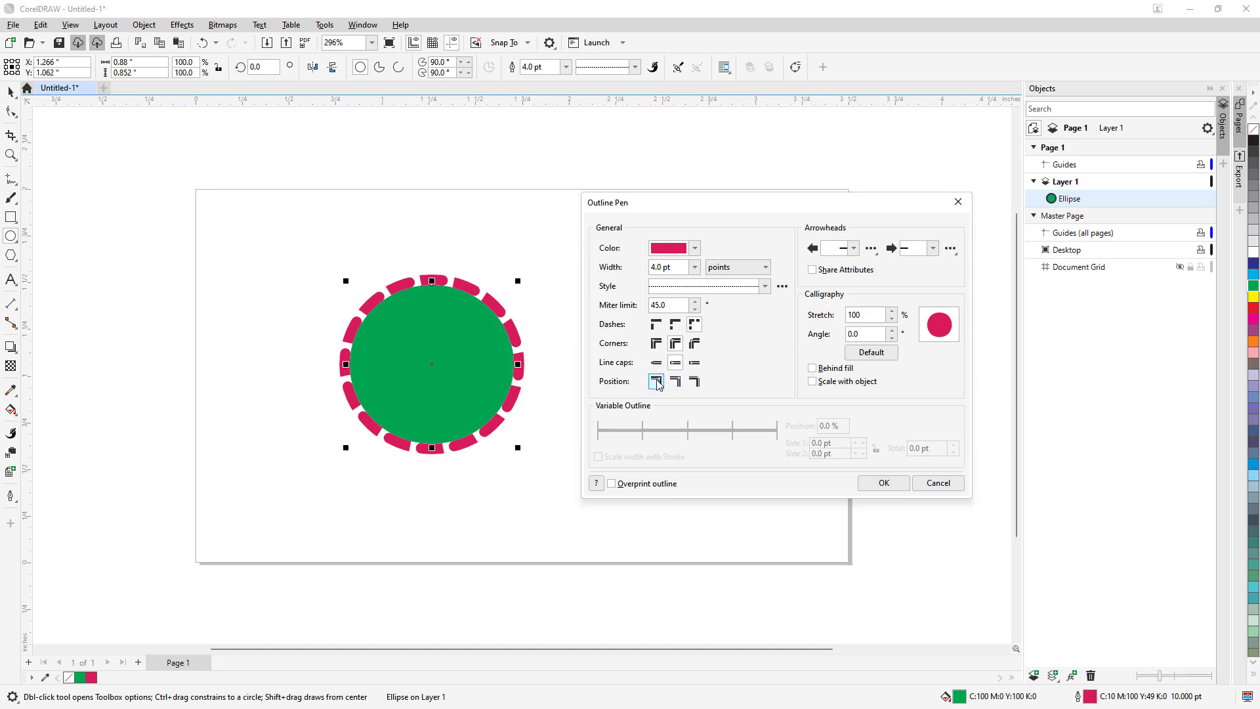
{"action": "left_click", "coordinate": [694, 382]}
{"action": "left_click", "coordinate": [694, 383]}
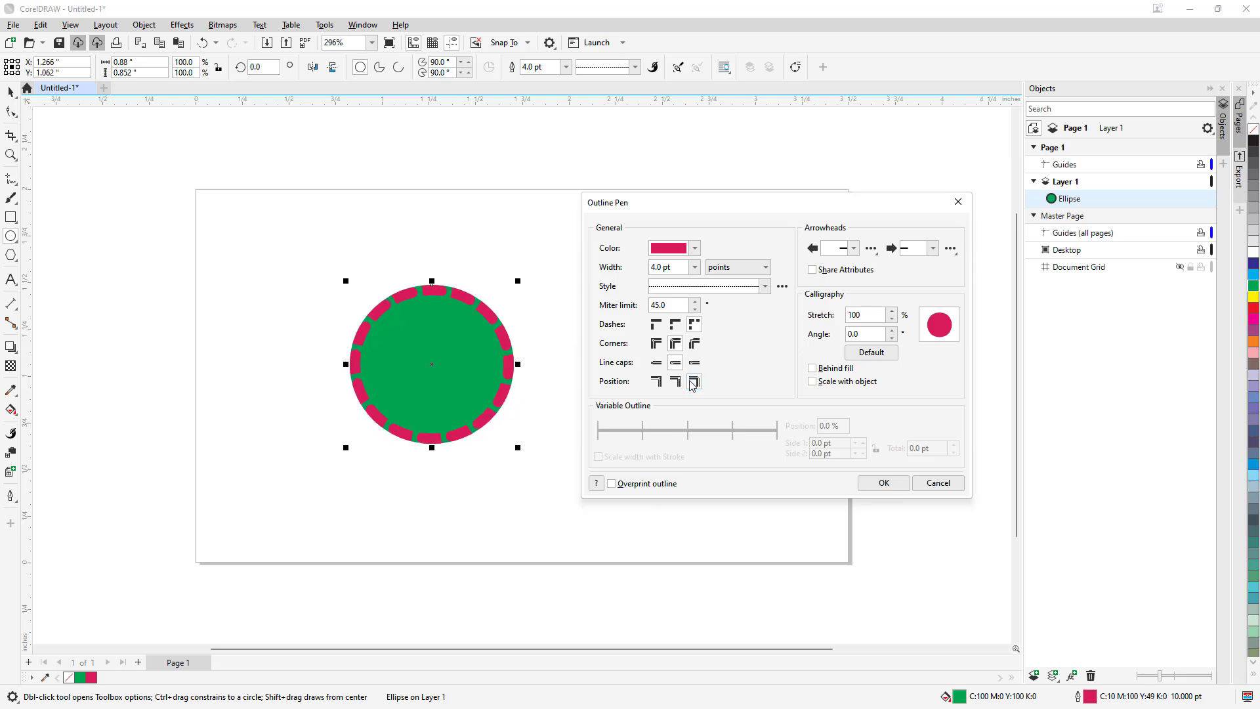
{"action": "left_click", "coordinate": [657, 382]}
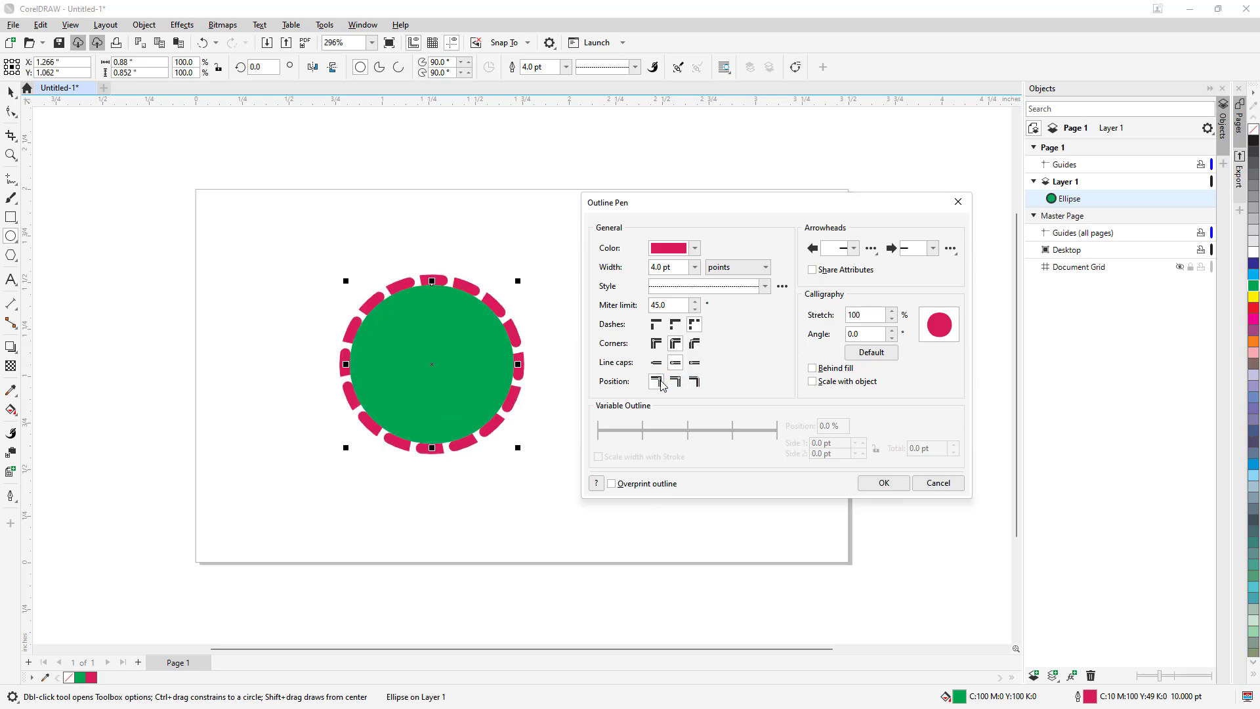
{"action": "left_click", "coordinate": [694, 363]}
{"action": "left_click", "coordinate": [676, 363]}
- Choose a solid triangular start arrowhead and apply the outline with adjusted calligraphy stretch and angle and Behind fill enabled
{"action": "left_click", "coordinate": [850, 248]}
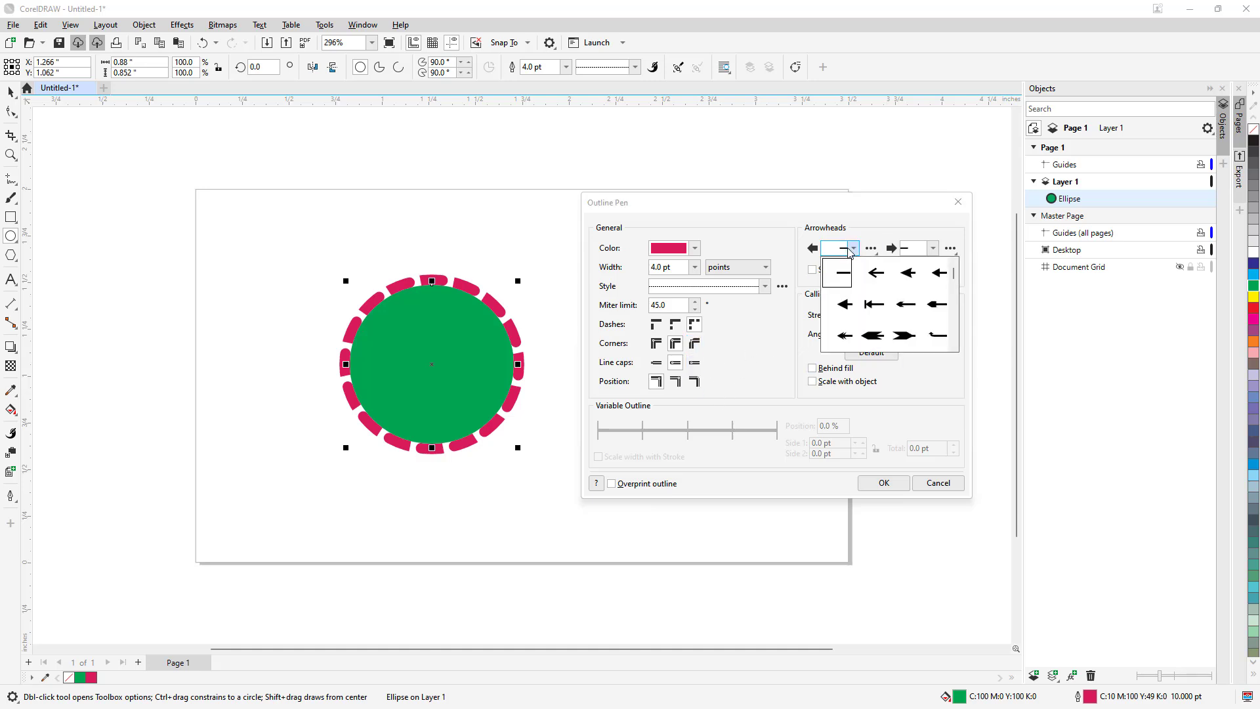
{"action": "left_click", "coordinate": [848, 308]}
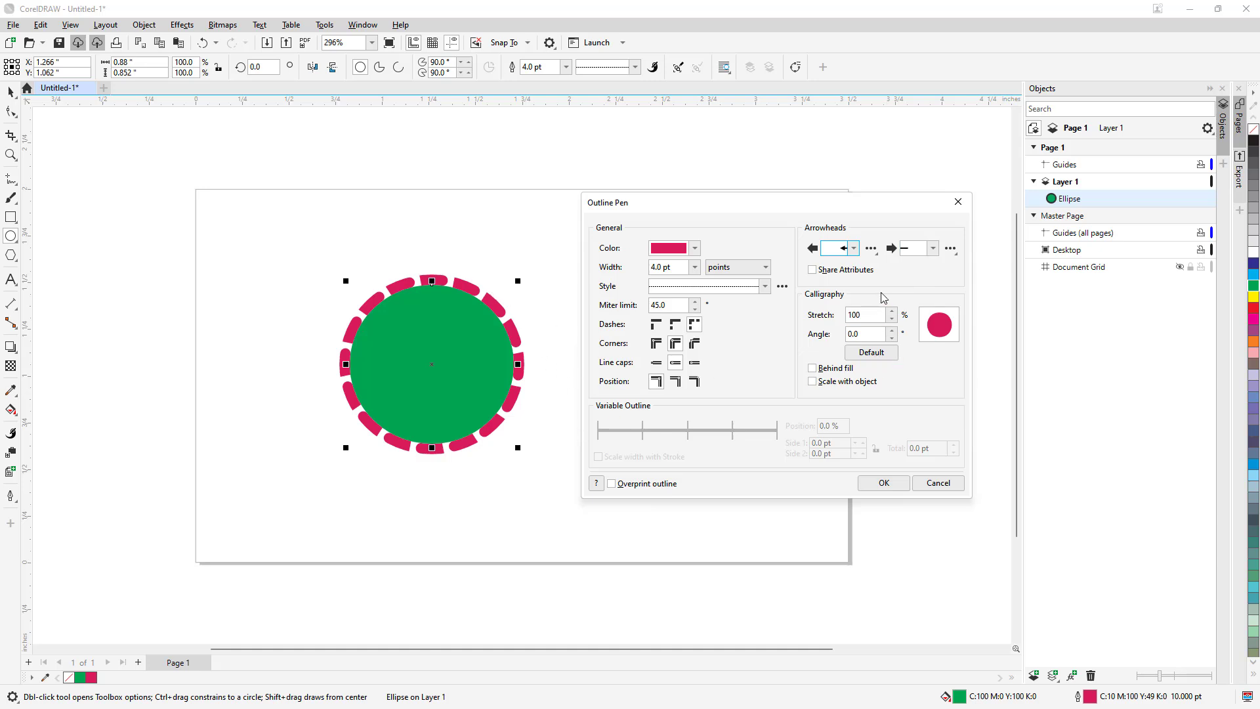
{"action": "left_click", "coordinate": [893, 312]}
{"action": "left_click", "coordinate": [891, 331]}
{"action": "left_click", "coordinate": [891, 331]}
{"action": "left_click", "coordinate": [813, 369]}
{"action": "left_click", "coordinate": [883, 483]}
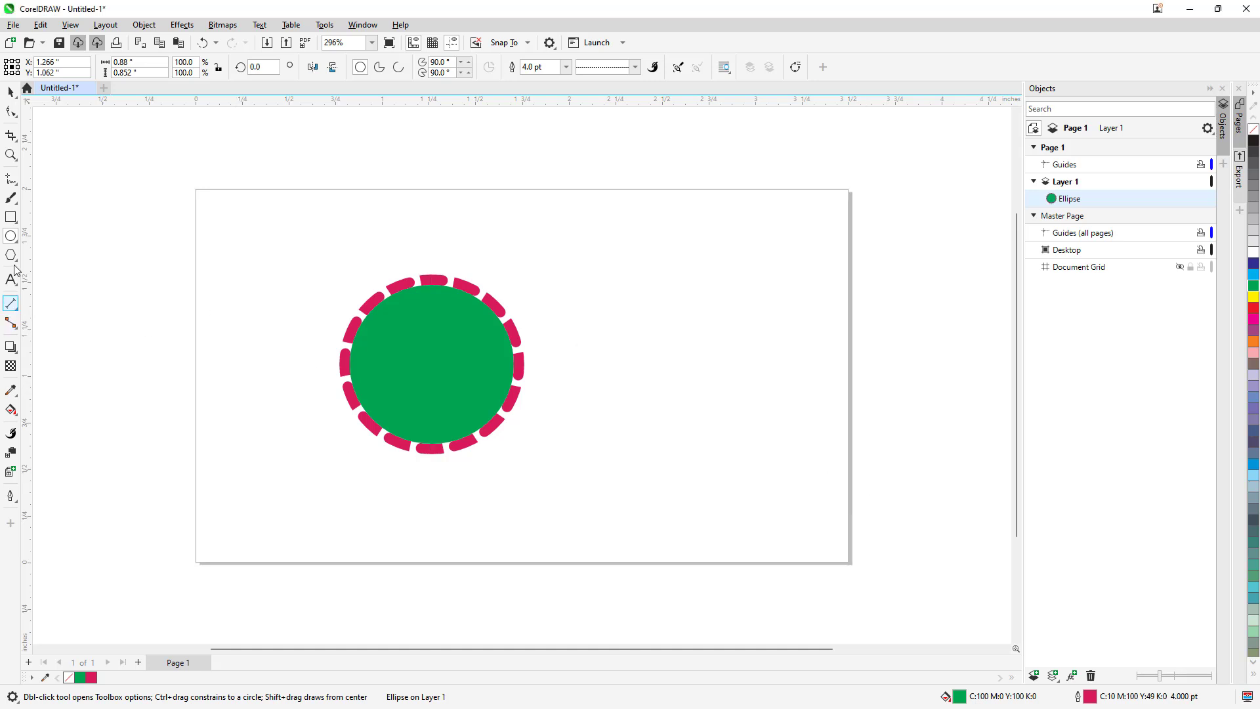
- Draw an open curve about 0.55 by 0.71 inches with the Pen tool to the right of the ellipse
{"action": "left_click", "coordinate": [11, 217]}
{"action": "left_click", "coordinate": [12, 236]}
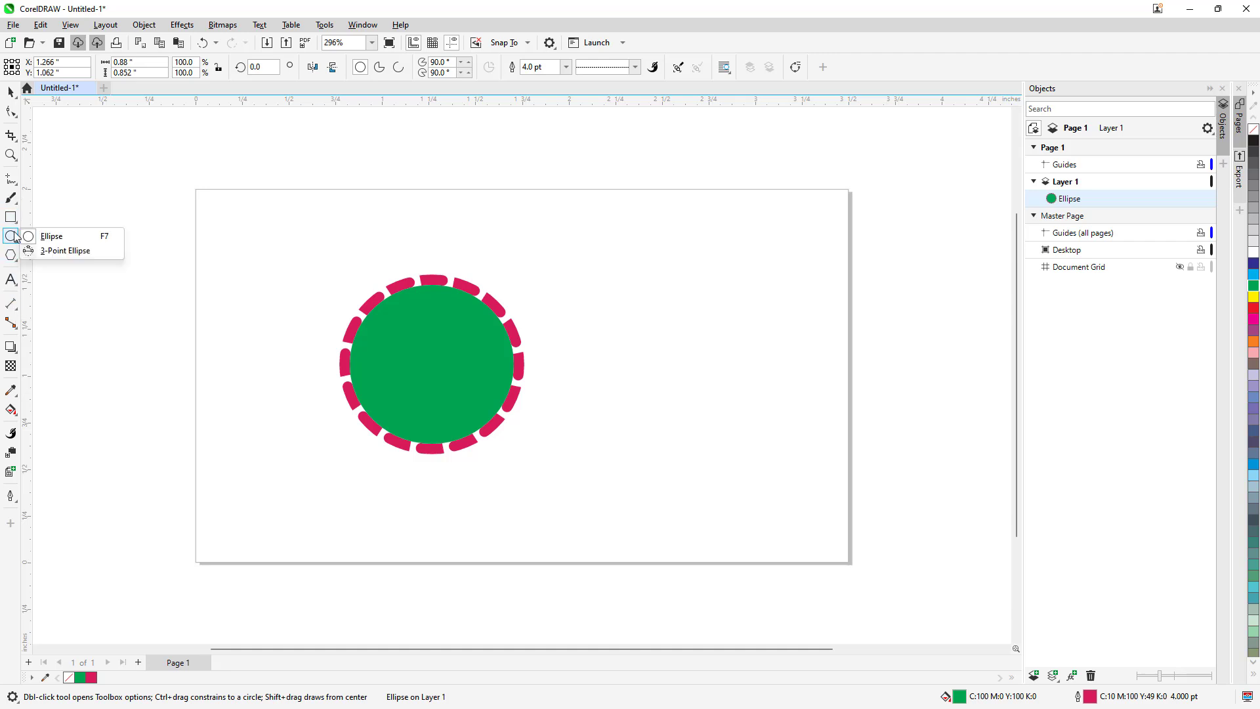
{"action": "mouse_move", "coordinate": [14, 200]}
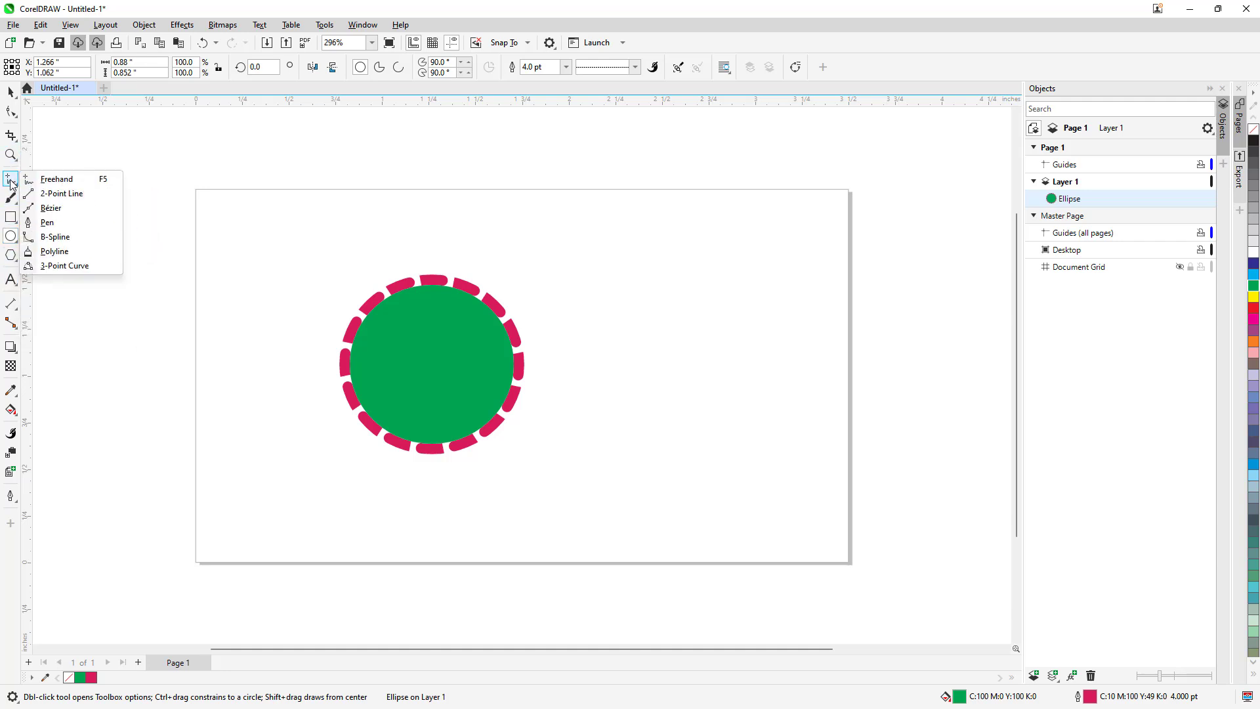
{"action": "left_click", "coordinate": [90, 226]}
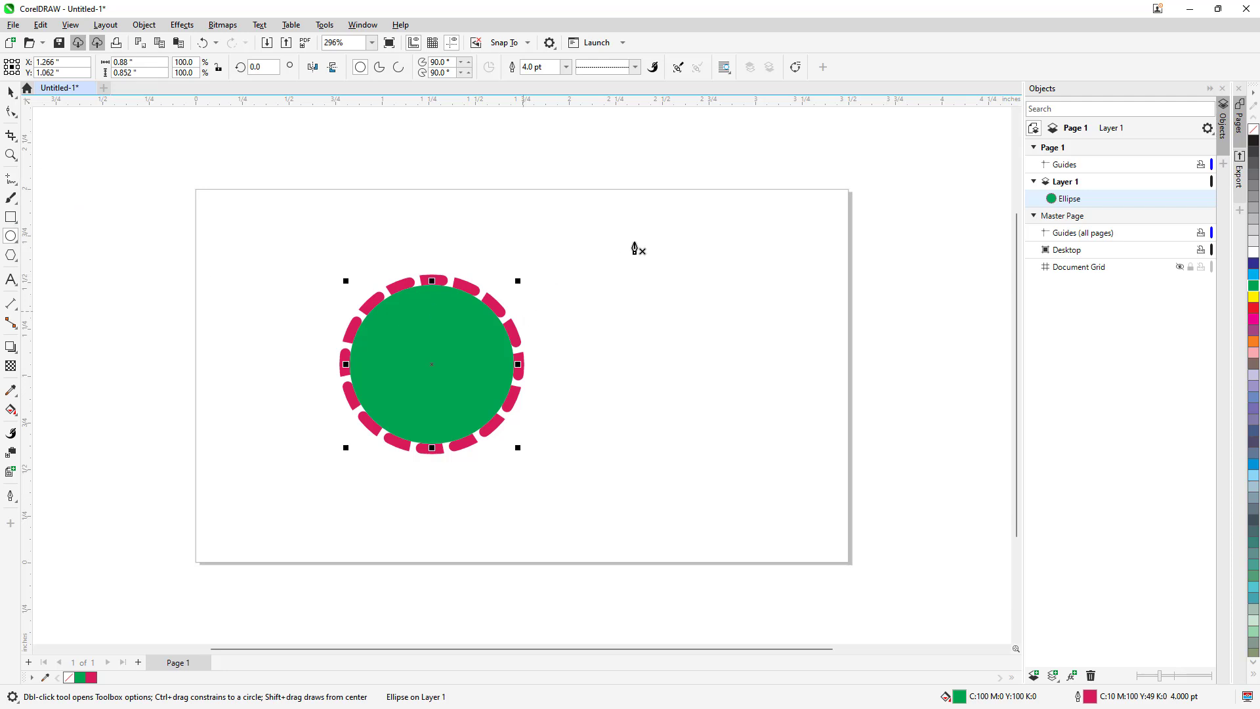
{"action": "left_click", "coordinate": [630, 238]}
{"action": "left_click_drag", "start_coordinate": [734, 374], "coordinate": [700, 446]}
{"action": "key", "text": "Escape"}
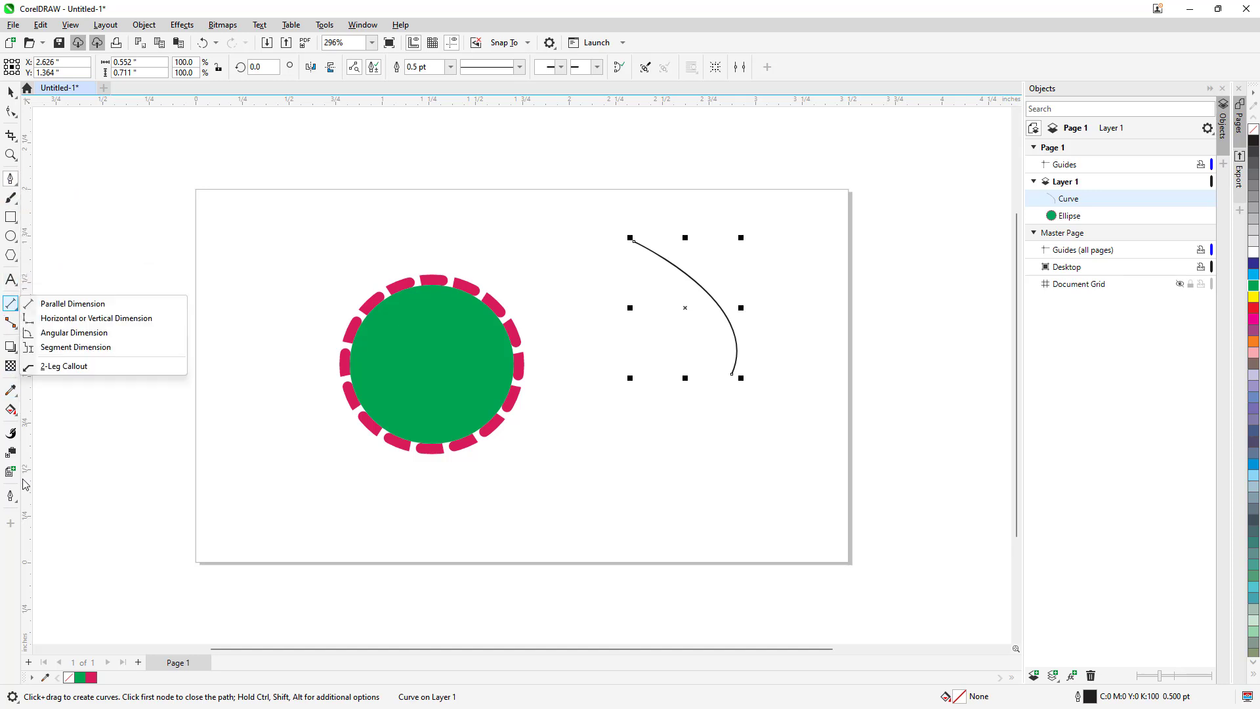
- Open the Outline Pen settings for the curve, add the default custom line style, and choose a dotted line style
{"action": "left_click", "coordinate": [66, 500]}
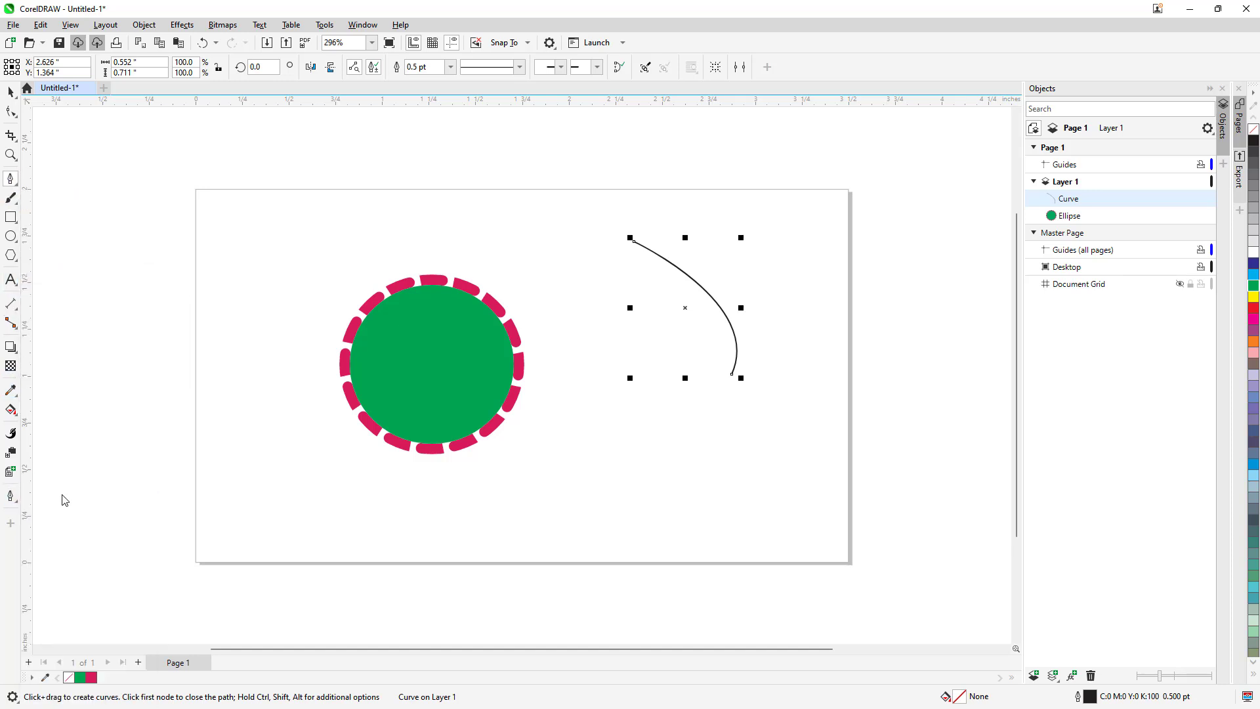
{"action": "left_click_drag", "start_coordinate": [584, 210], "coordinate": [289, 298]}
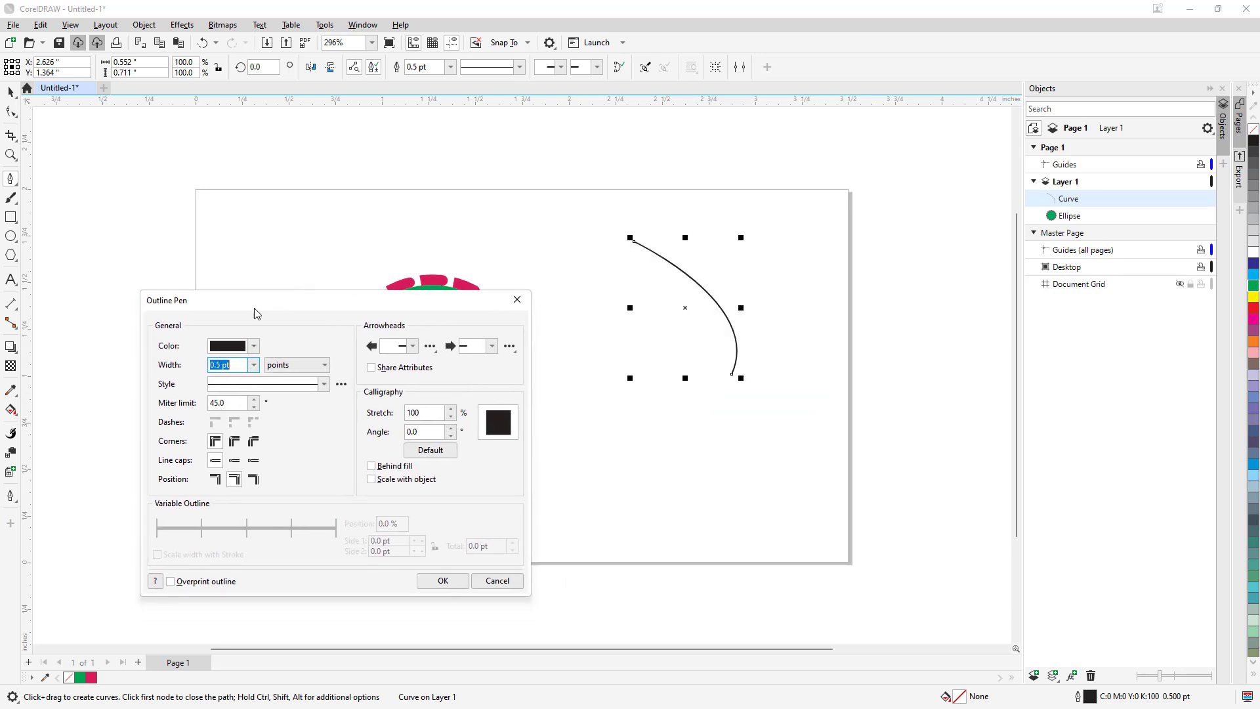
{"action": "left_click", "coordinate": [340, 383]}
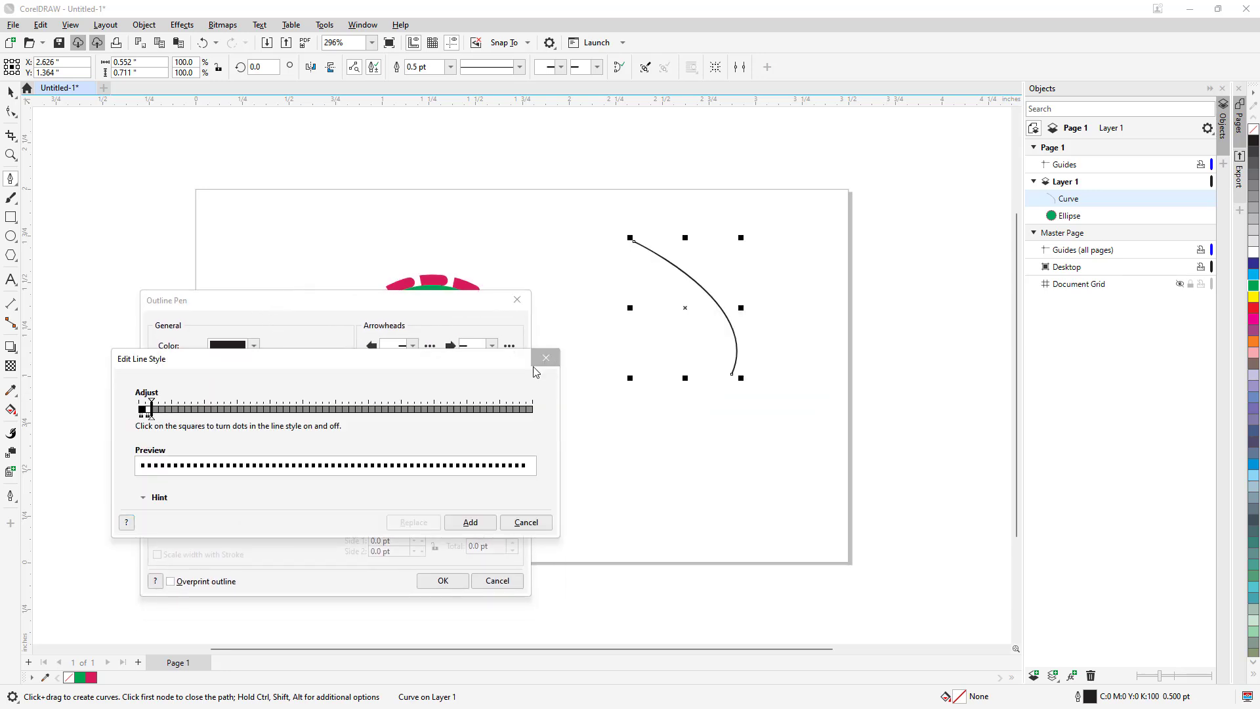
{"action": "left_click", "coordinate": [465, 522]}
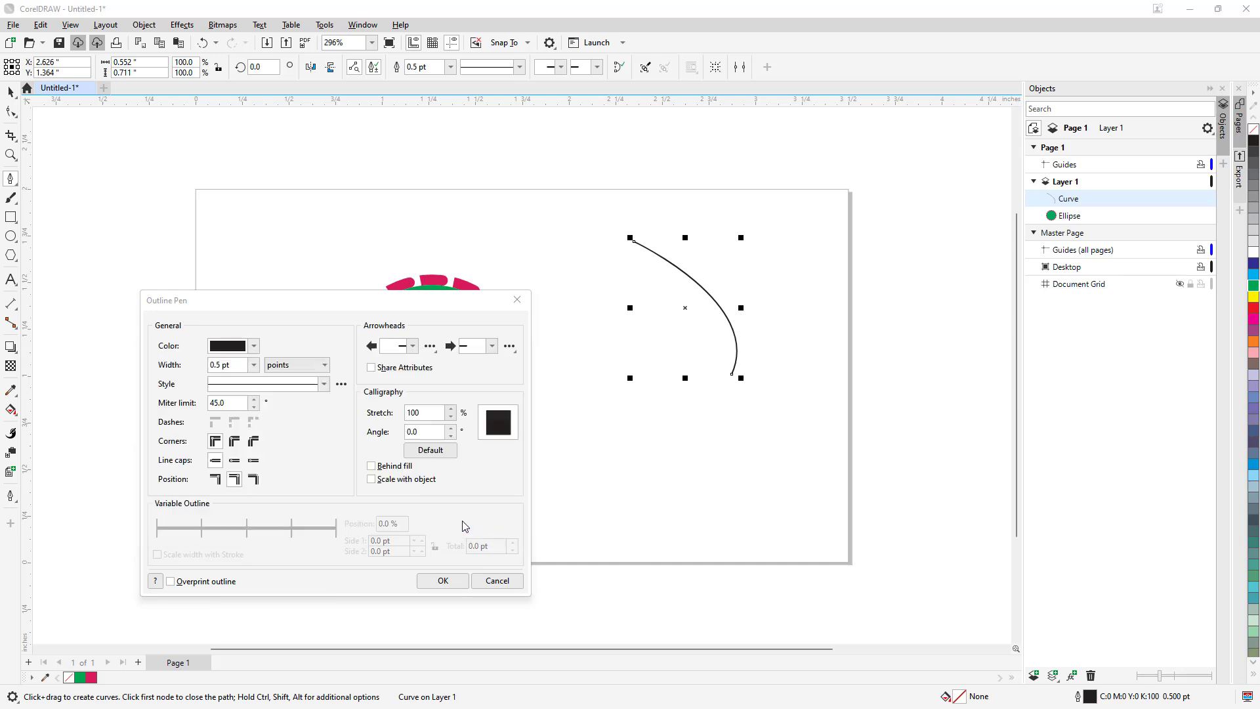
{"action": "left_click", "coordinate": [326, 390]}
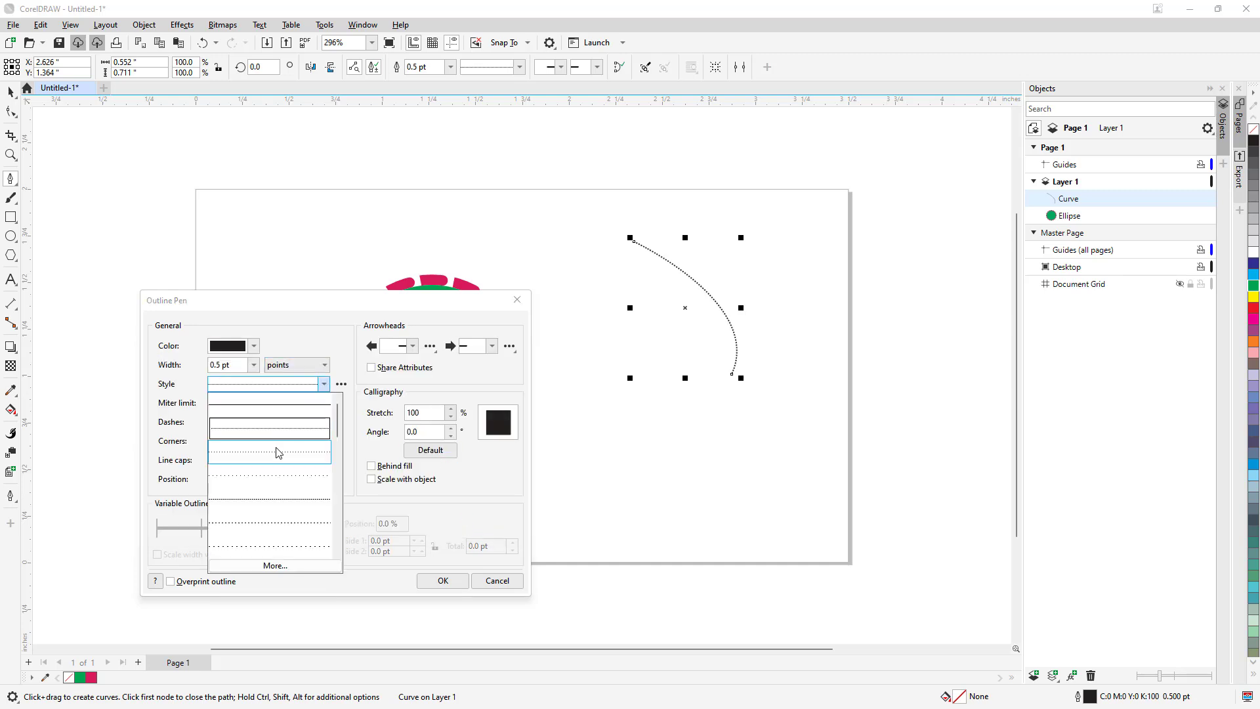
{"action": "left_click", "coordinate": [280, 446]}
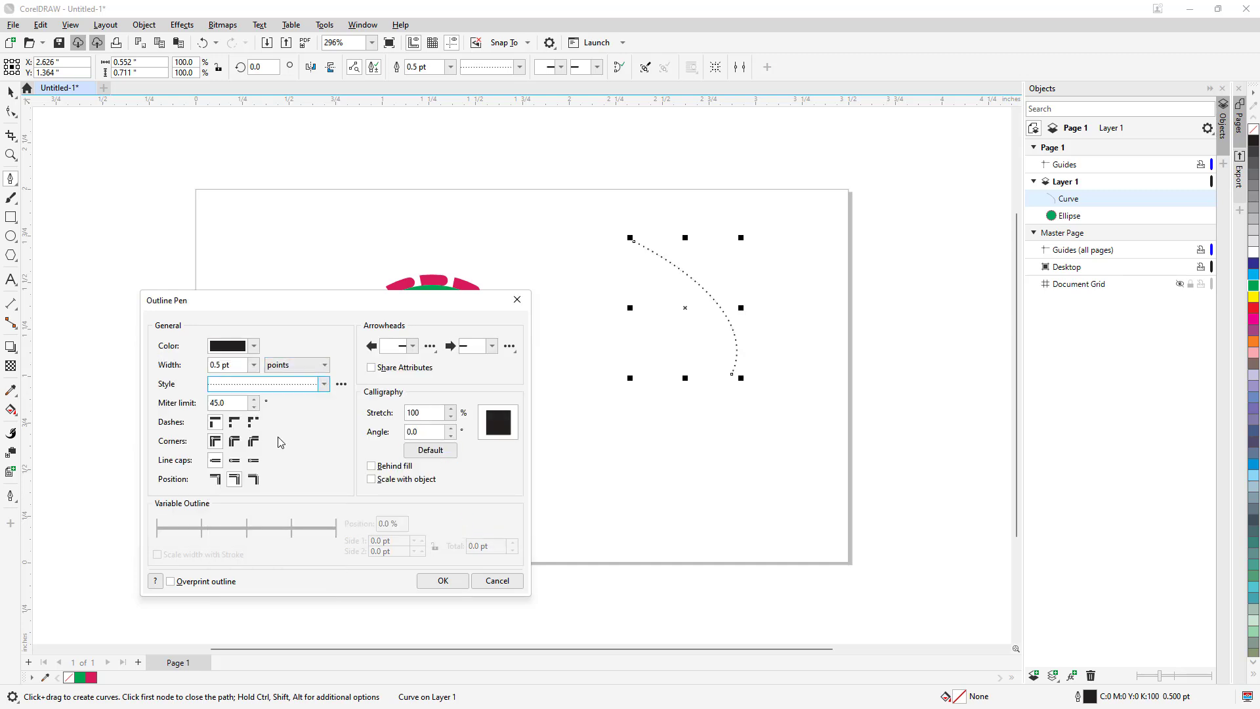
- Give the curve round corners, try a 12 pt outline width, and settle on 2 pt
{"action": "left_click", "coordinate": [234, 441]}
{"action": "left_click", "coordinate": [253, 365]}
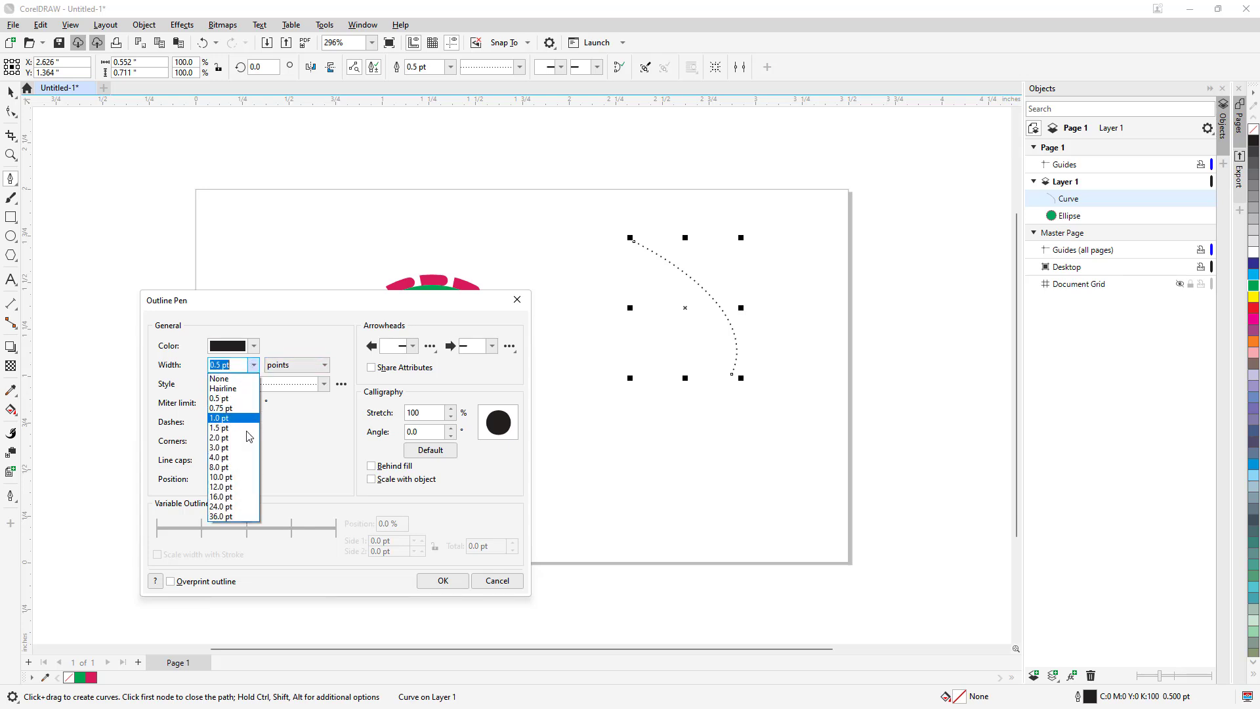
{"action": "left_click", "coordinate": [235, 491]}
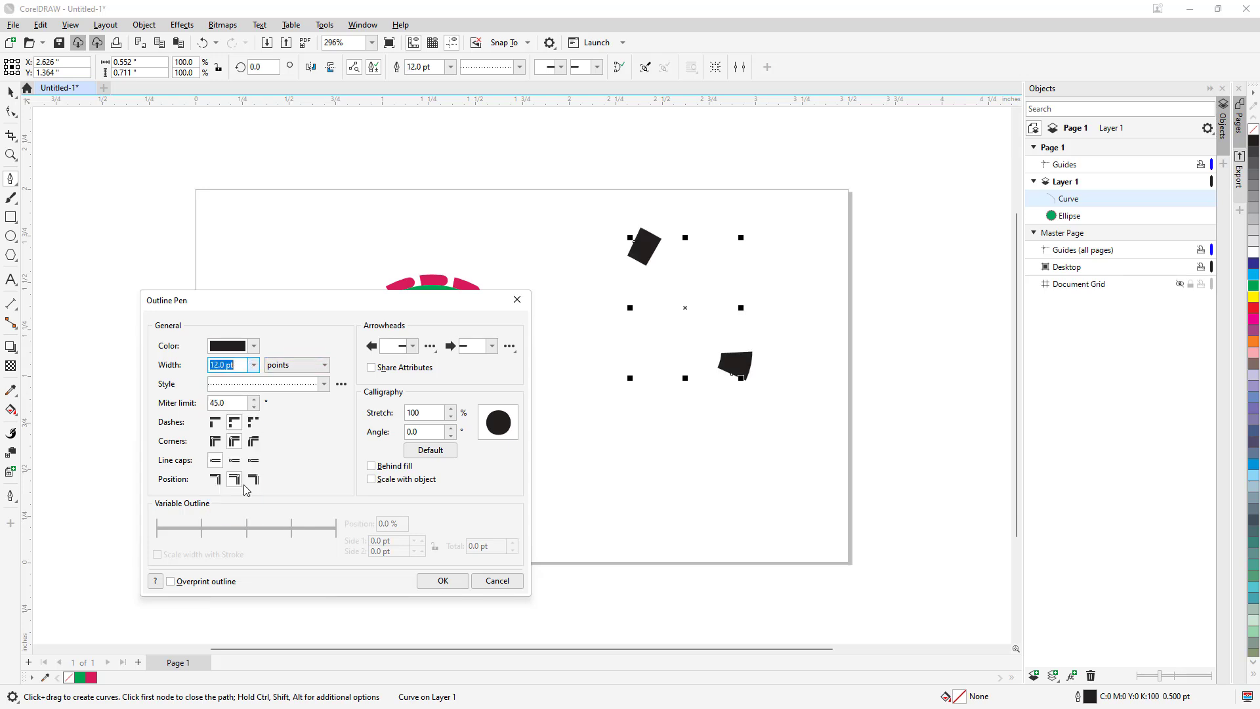
{"action": "left_click", "coordinate": [253, 365]}
{"action": "left_click", "coordinate": [231, 441]}
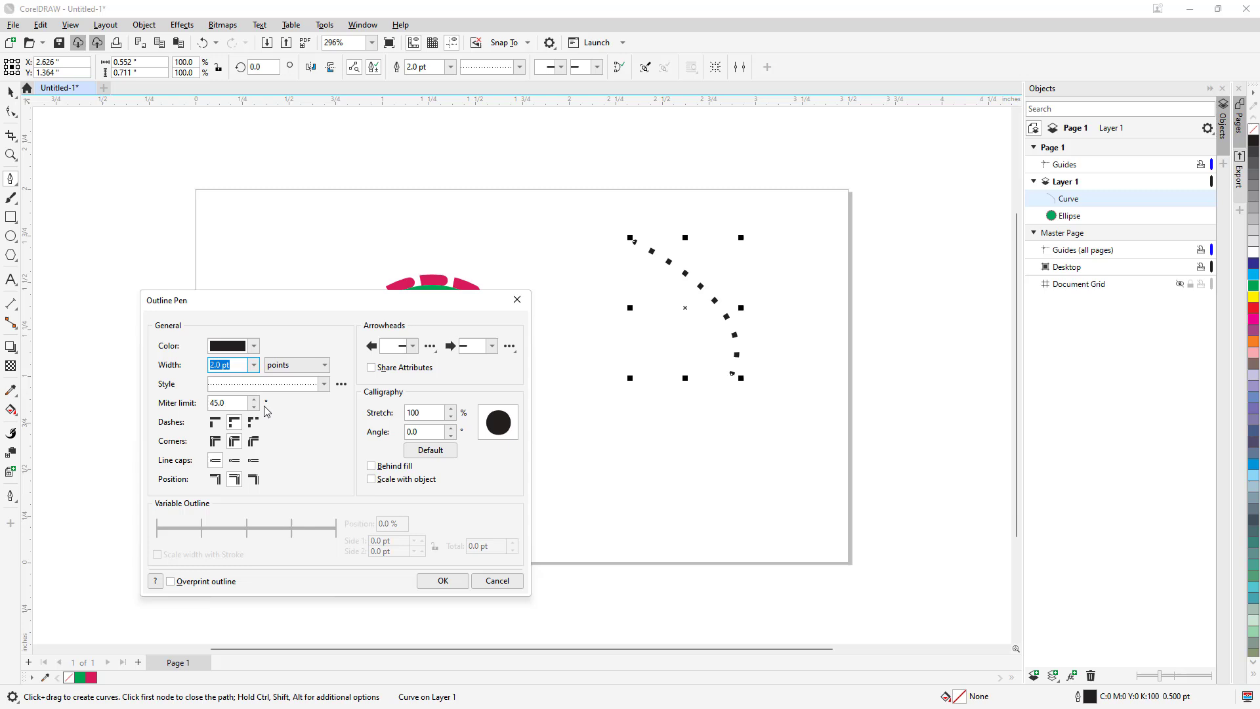
- Try the dash alignment options, and give the curve's outline beveled corners, round line caps and the inside position
{"action": "left_click", "coordinate": [215, 422]}
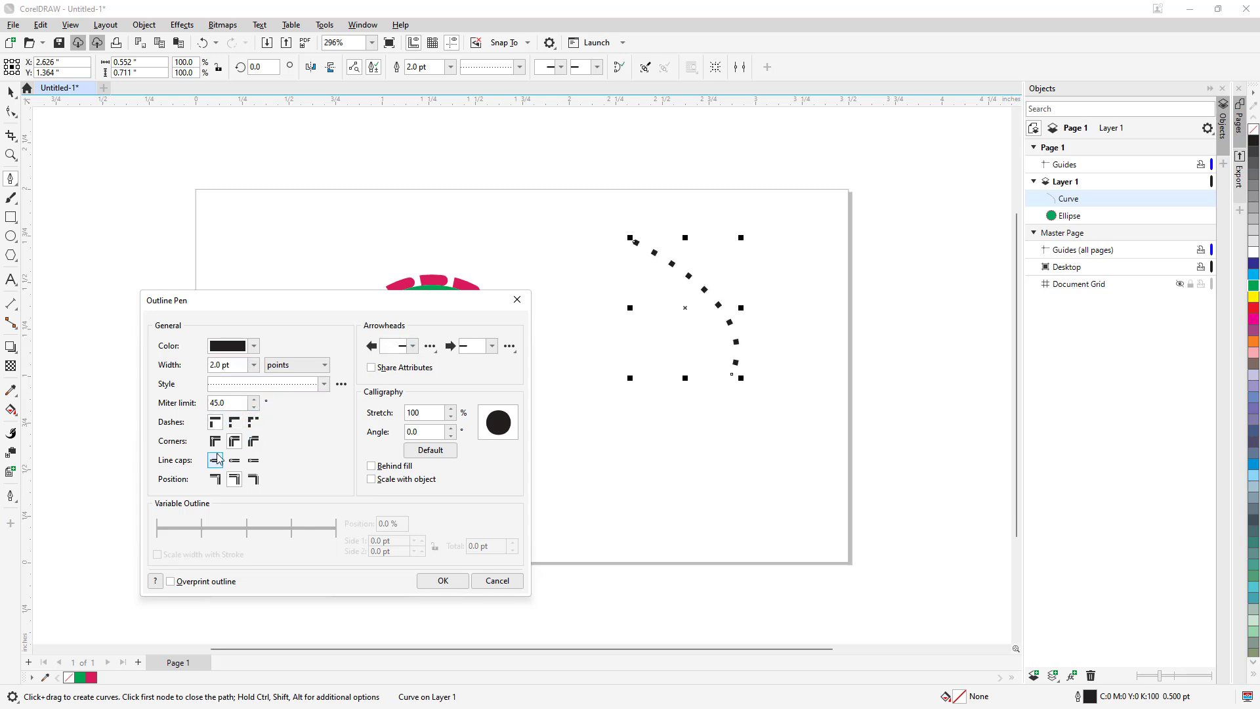
{"action": "left_click", "coordinate": [232, 424]}
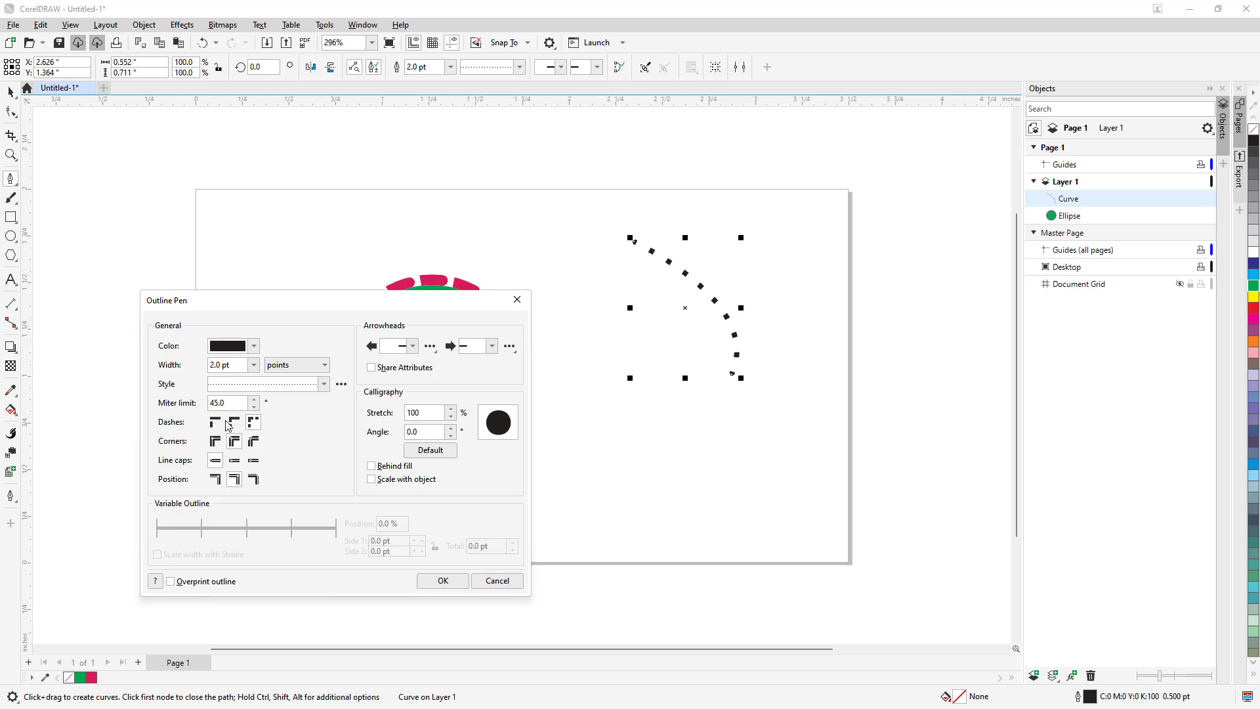
{"action": "left_click", "coordinate": [253, 441]}
{"action": "left_click", "coordinate": [254, 461]}
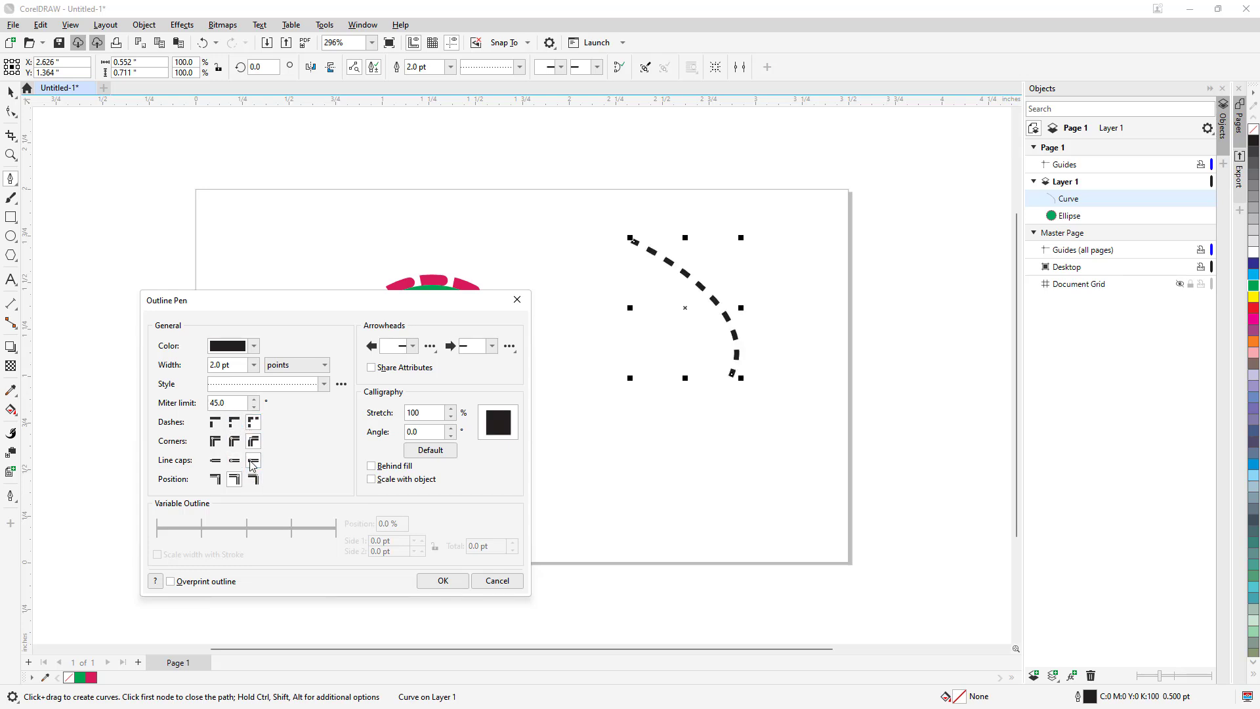
{"action": "left_click", "coordinate": [253, 480]}
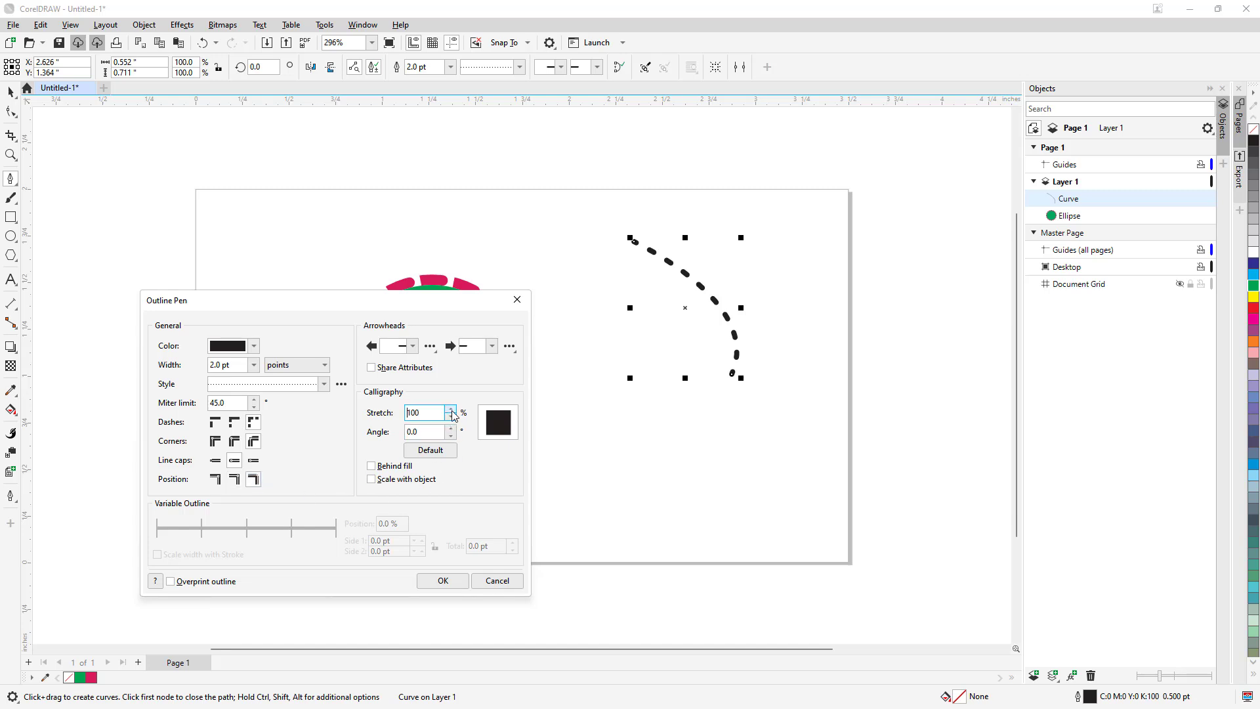
- Set the curve's calligraphy angle to 22 degrees, with default dashes and square line caps
{"action": "key", "text": "Tab"}
{"action": "left_click", "coordinate": [451, 428]}
{"action": "left_click", "coordinate": [450, 428]}
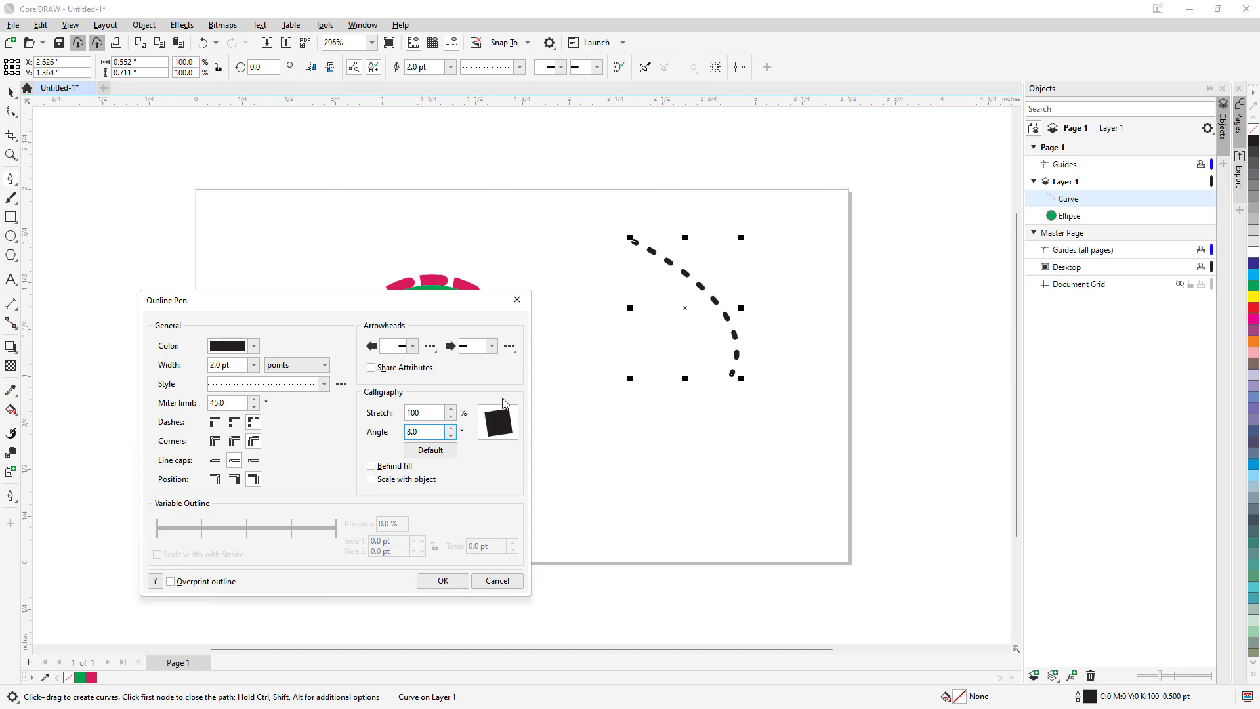
{"action": "left_click", "coordinate": [451, 428]}
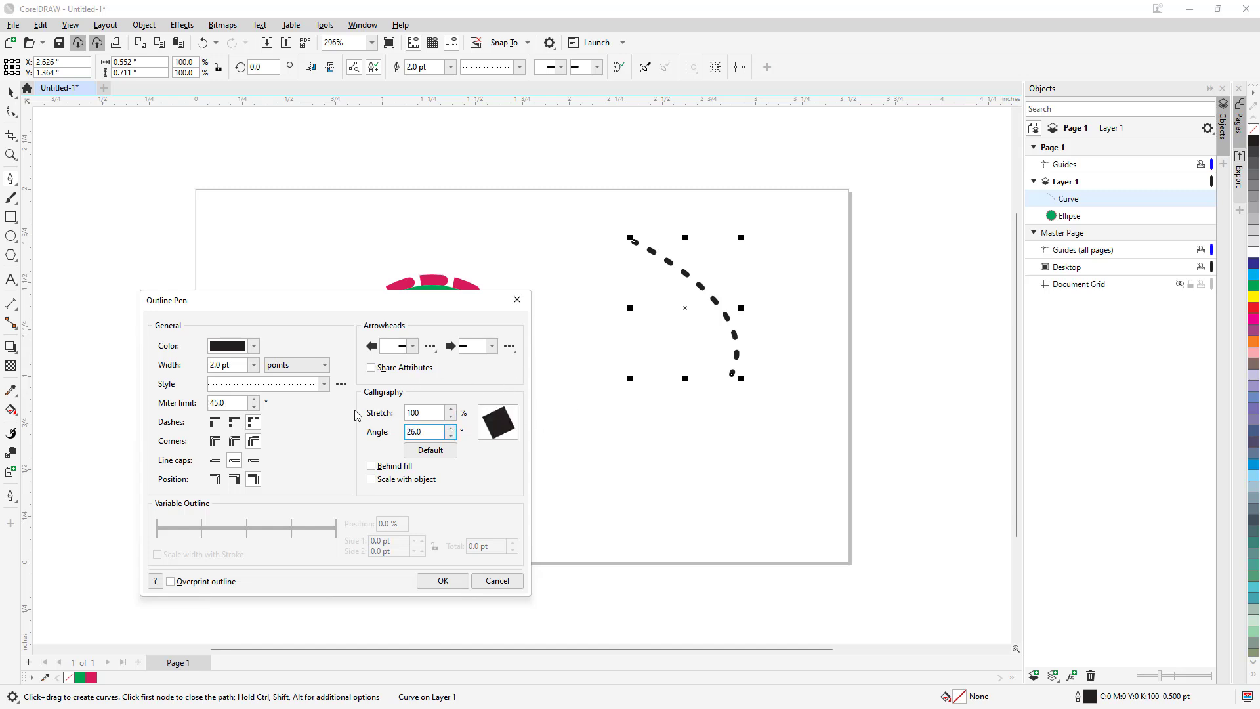
{"action": "left_click", "coordinate": [235, 423]}
{"action": "left_click", "coordinate": [222, 427]}
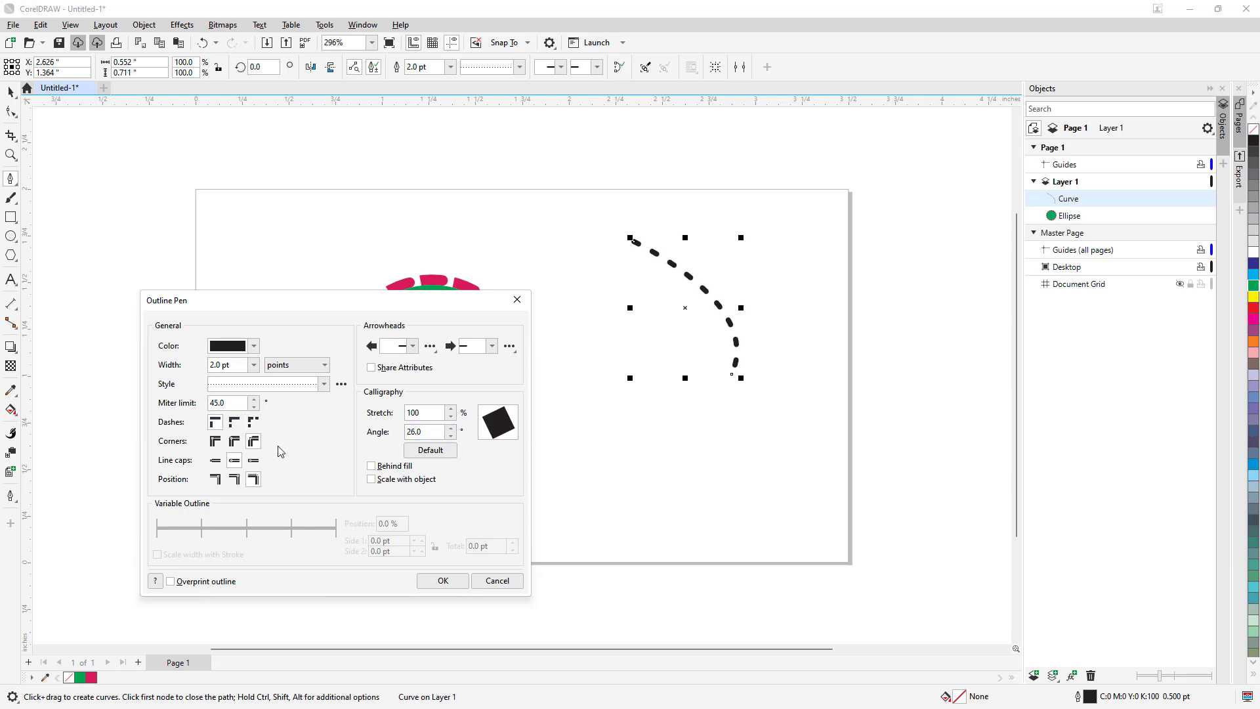
{"action": "left_click", "coordinate": [215, 461]}
{"action": "left_click", "coordinate": [450, 436]}
{"action": "left_click", "coordinate": [451, 436]}
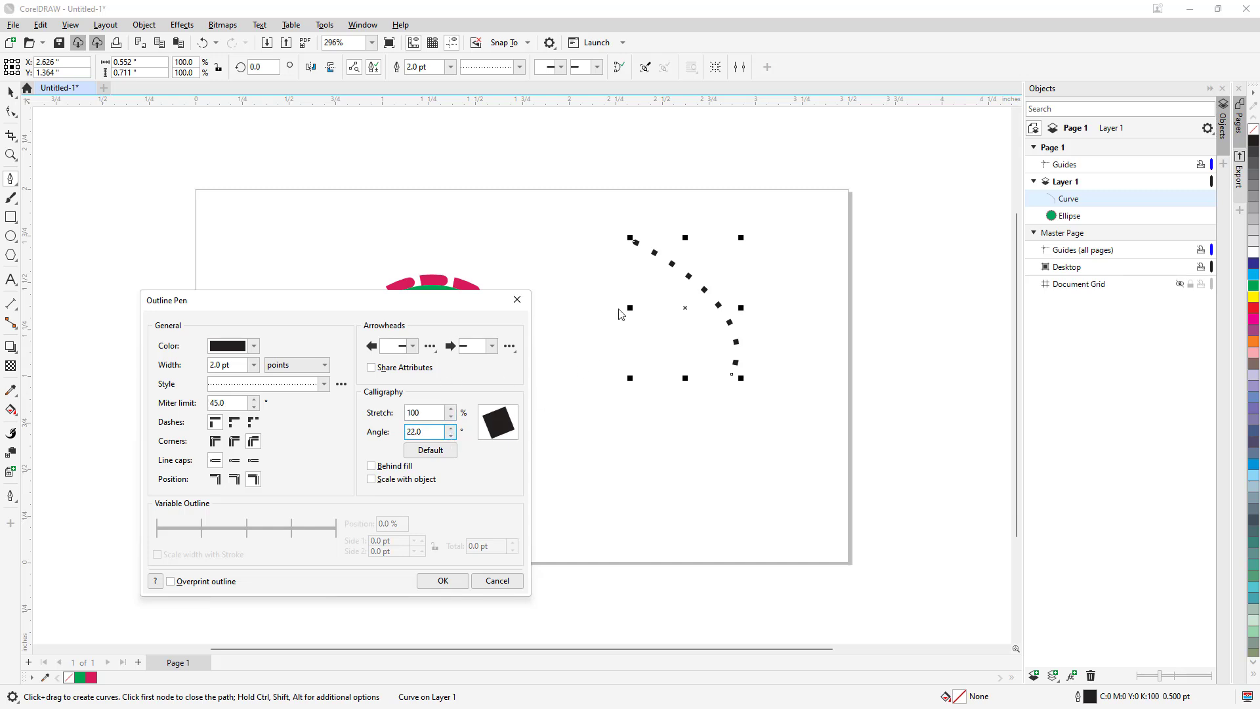
- Add a solid triangular start arrowhead and a barred triangular end arrowhead, and apply the outline with Behind fill and Overprint outline enabled
{"action": "left_click", "coordinate": [371, 466]}
{"action": "left_click", "coordinate": [472, 346]}
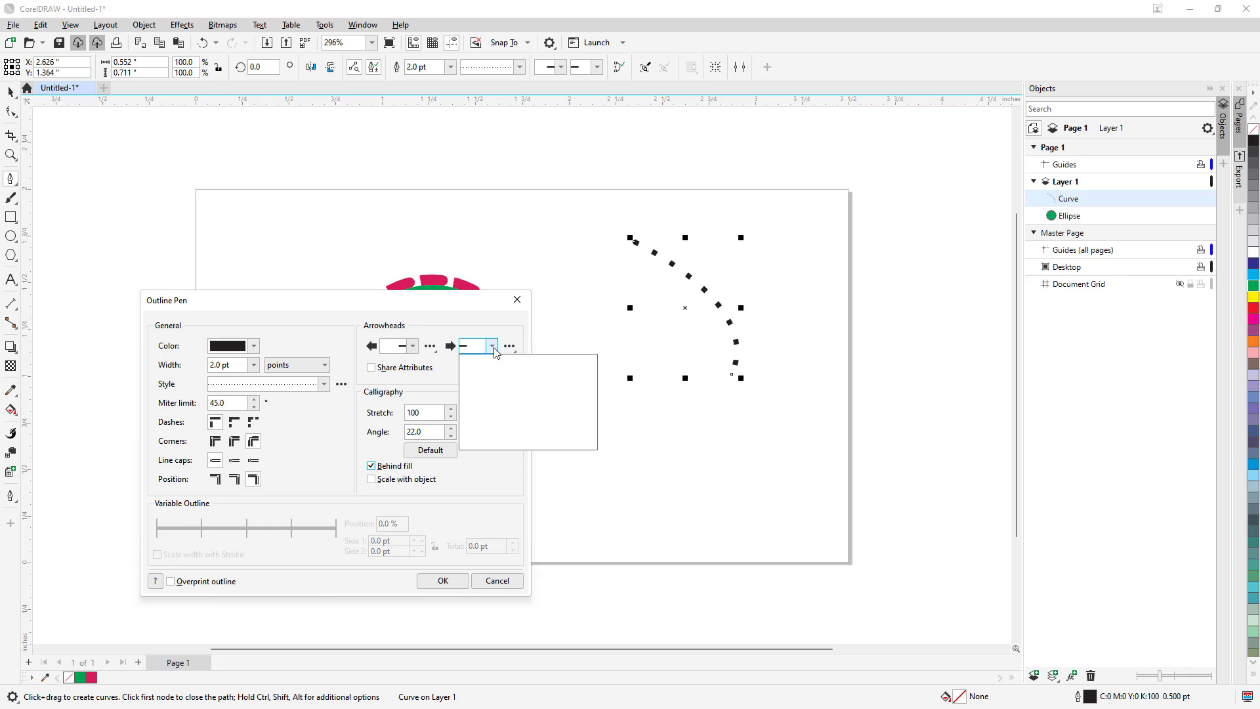
{"action": "left_click", "coordinate": [505, 418]}
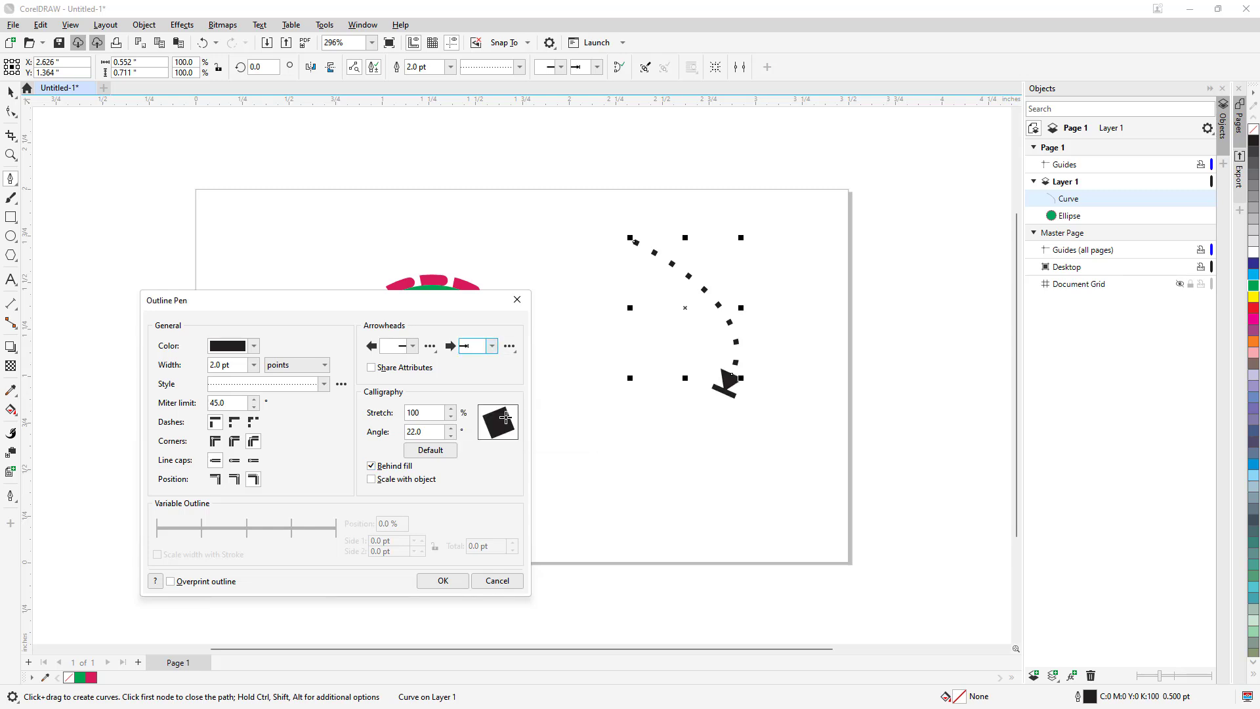
{"action": "left_click", "coordinate": [400, 346]}
{"action": "left_click", "coordinate": [410, 407]}
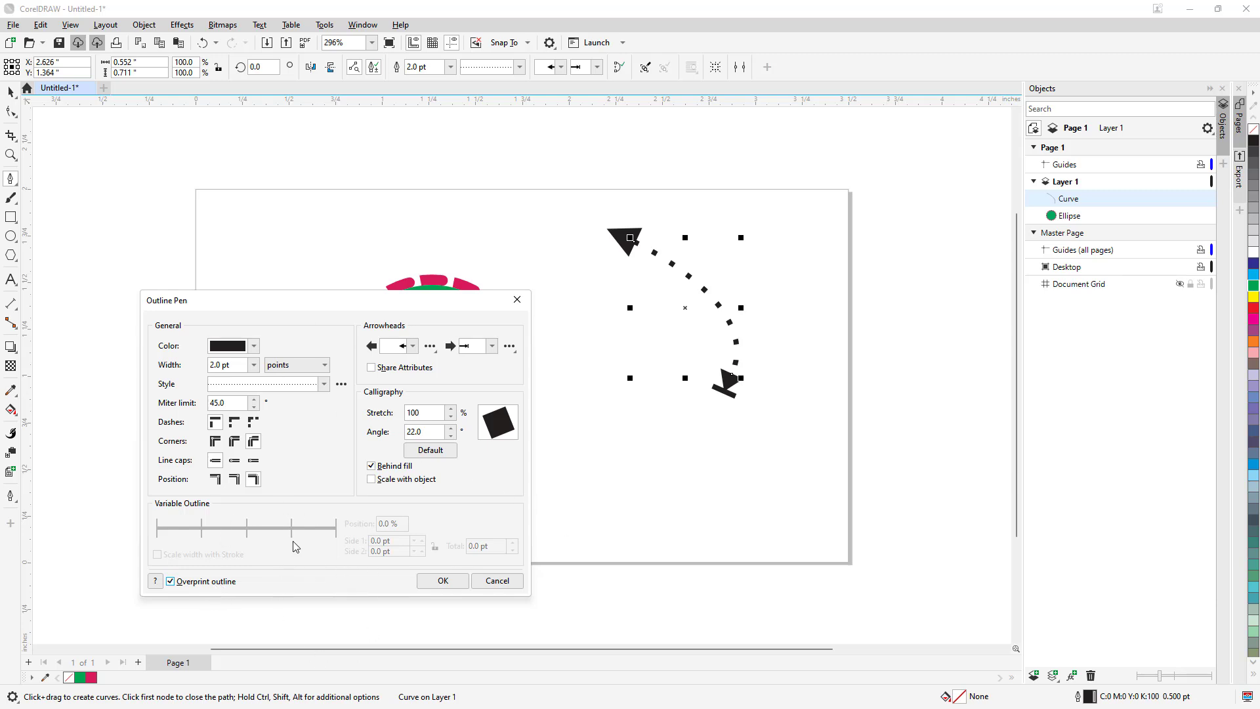
{"action": "left_click", "coordinate": [444, 580]}
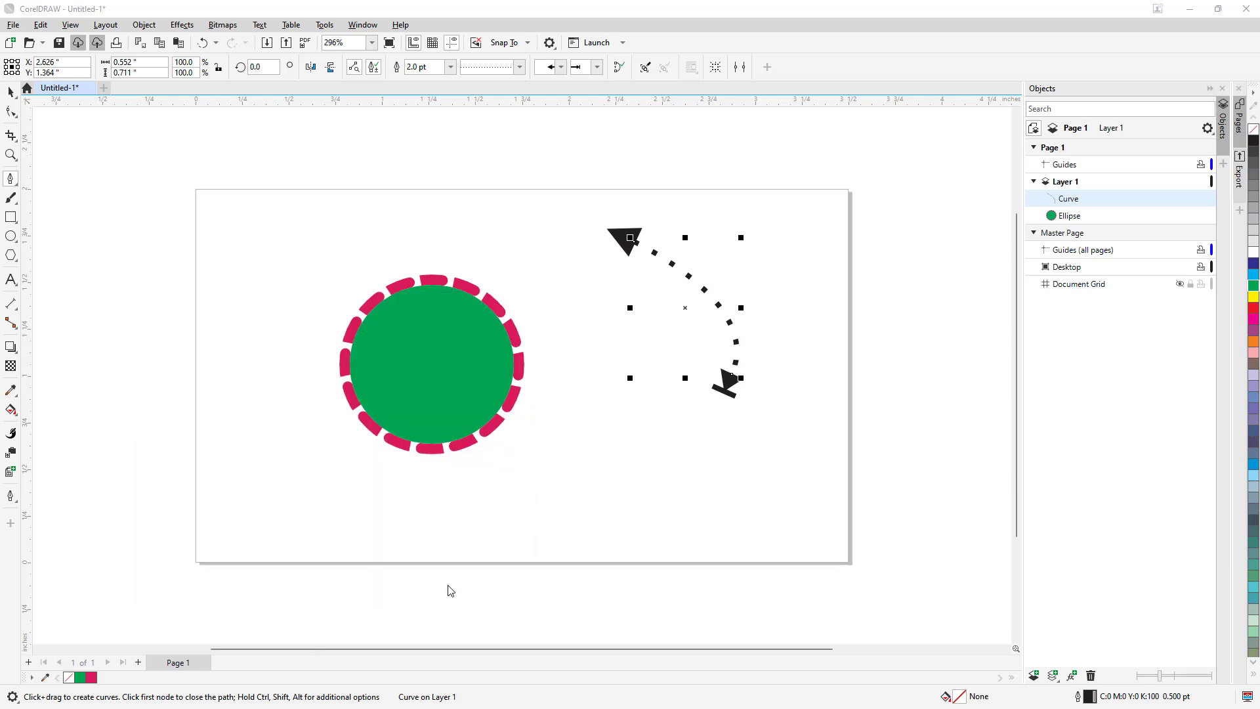
- Open the Outline Color settings for the curve and sample a red and a near-black shade
{"action": "left_click", "coordinate": [10, 496]}
{"action": "left_click", "coordinate": [47, 514]}
{"action": "left_click_drag", "start_coordinate": [554, 314], "coordinate": [599, 299]}
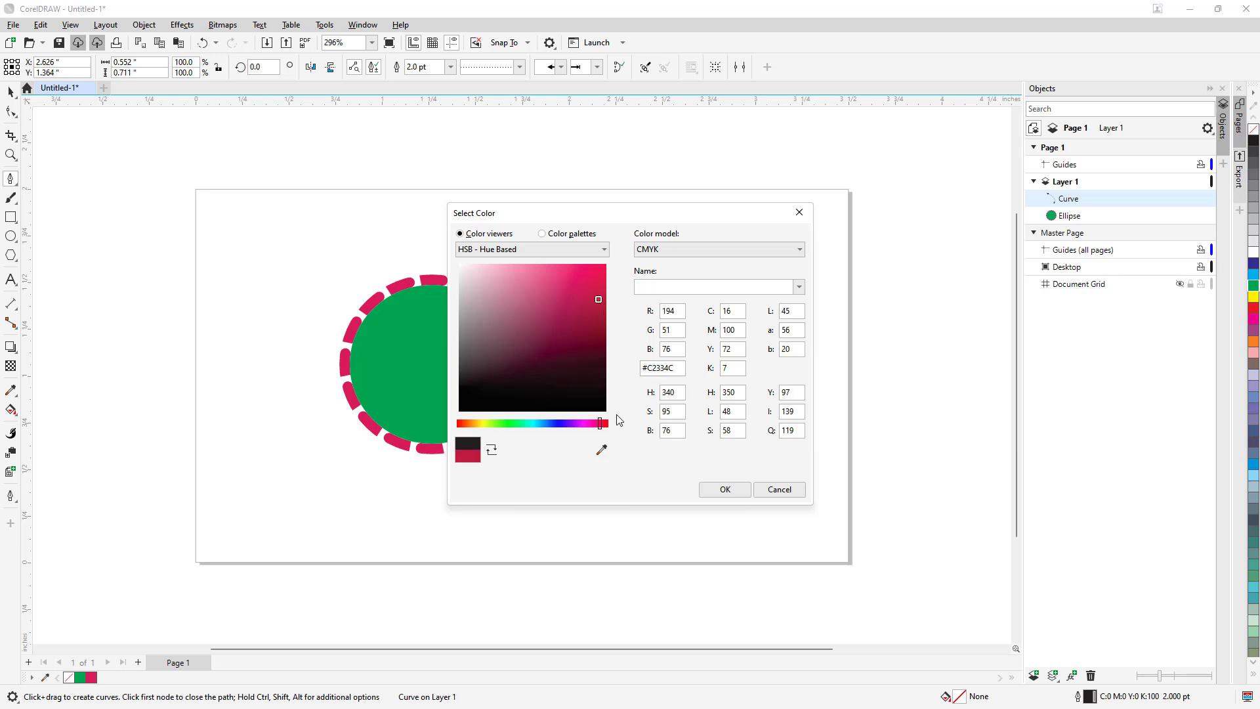
{"action": "left_click_drag", "start_coordinate": [628, 220], "coordinate": [369, 250]}
{"action": "left_click", "coordinate": [282, 420]}
{"action": "left_click", "coordinate": [310, 426]}
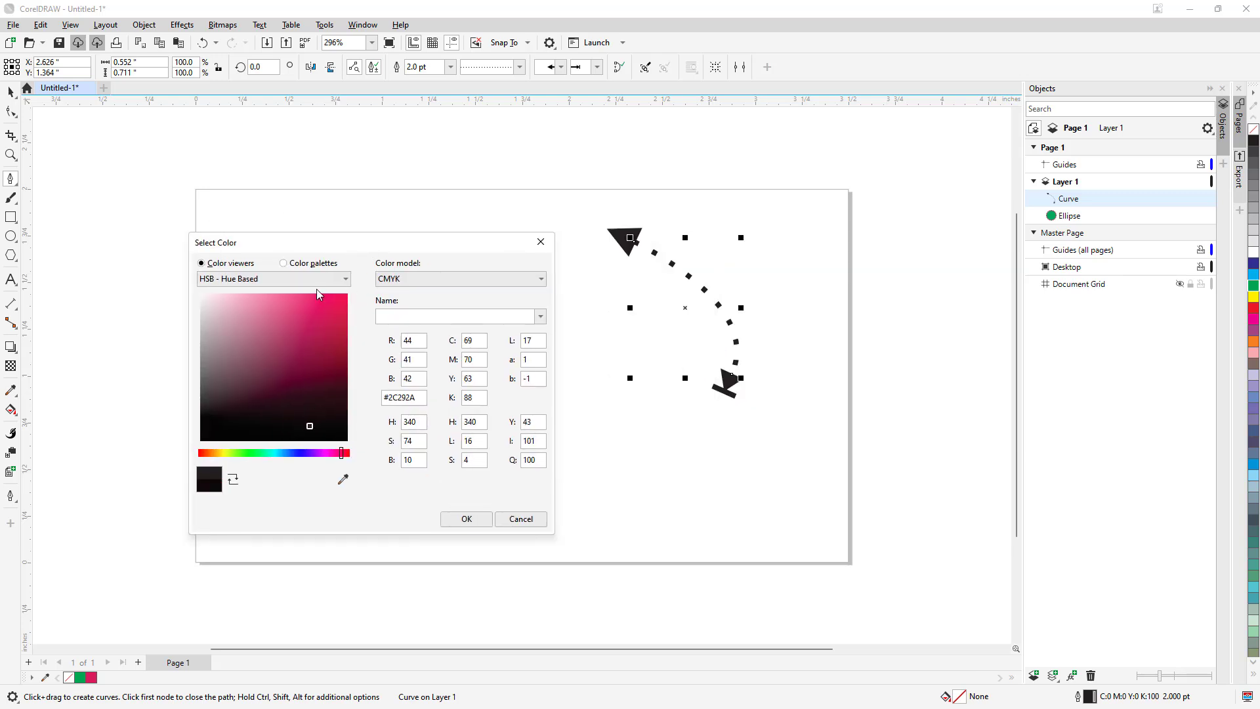
- Browse the reds and pinks of the PANTONE+ Solid Coated-V5 palette and return to the color viewers
{"action": "left_click", "coordinate": [294, 269]}
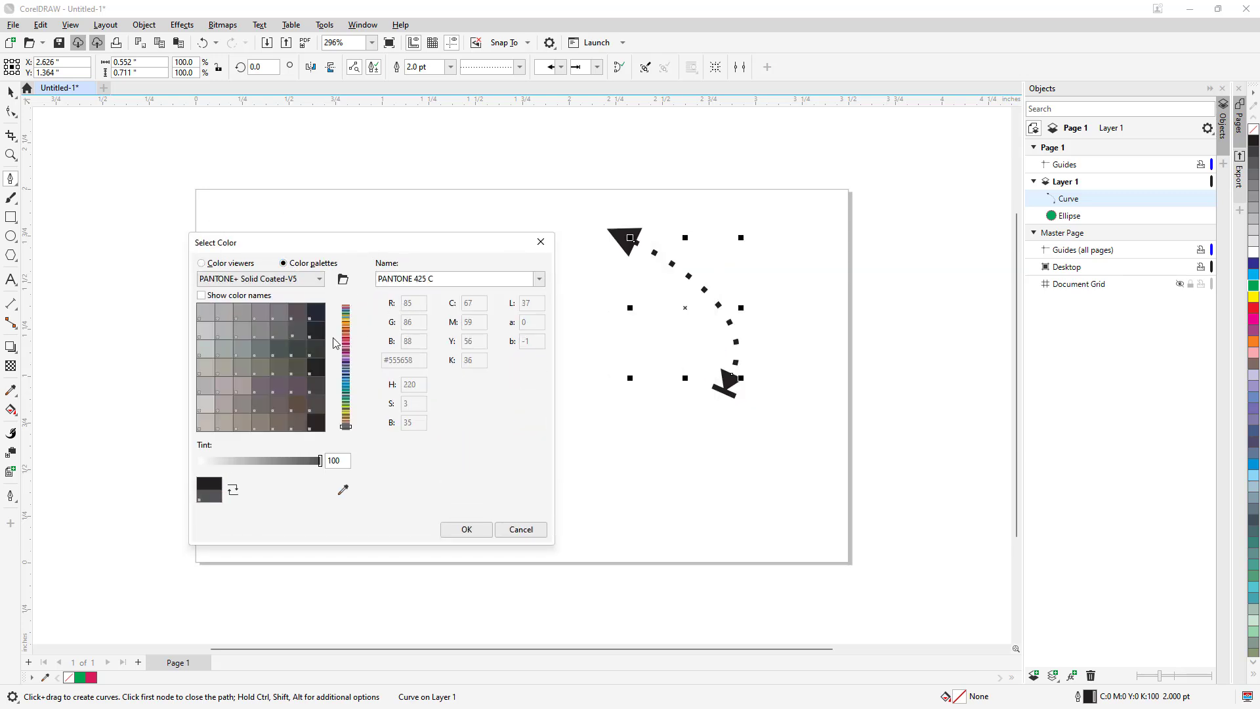
{"action": "left_click", "coordinate": [346, 342]}
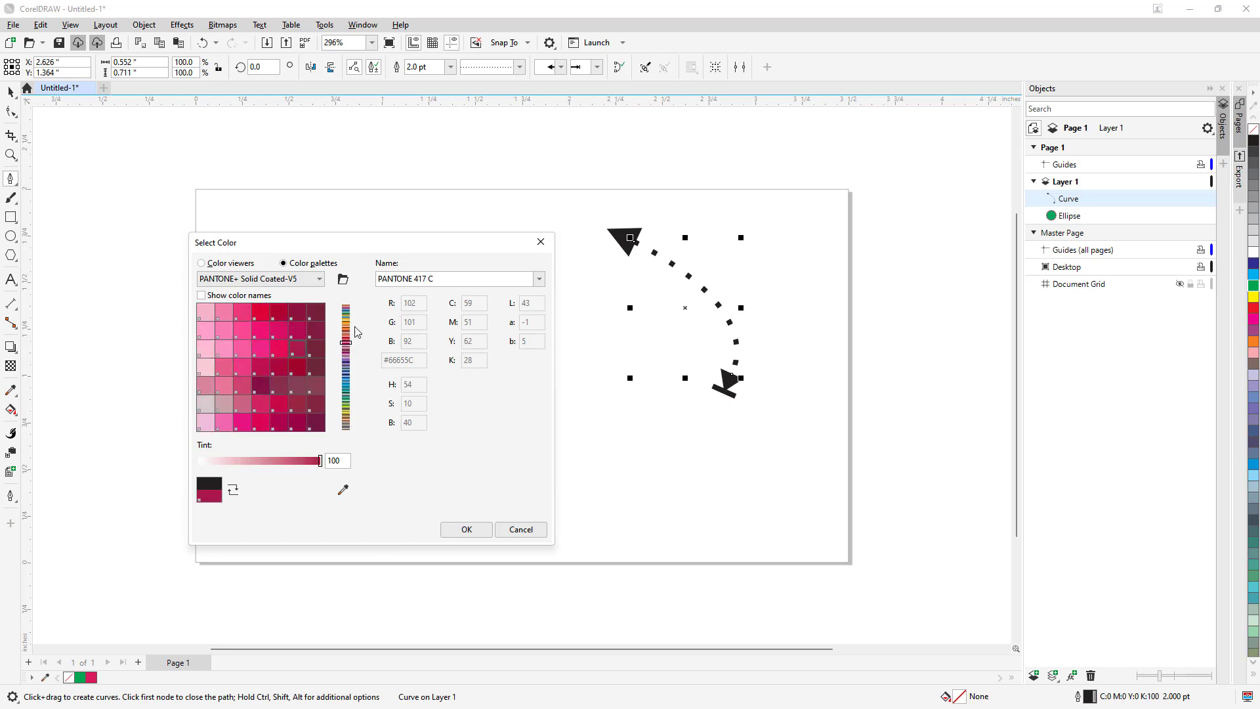
{"action": "left_click", "coordinate": [219, 263]}
- Check the color models, and apply the red #D63442 as the curve's outline color using the CMYK model
{"action": "left_click", "coordinate": [475, 280]}
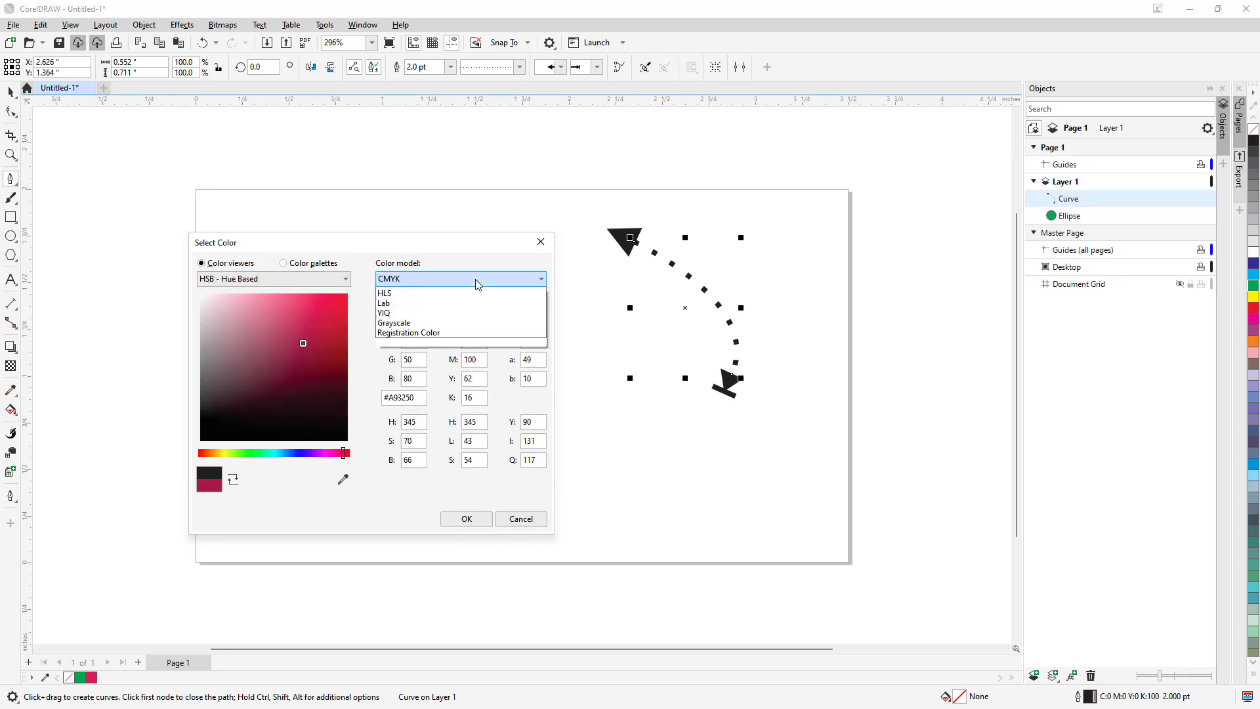
{"action": "left_click", "coordinate": [391, 302]}
{"action": "left_click_drag", "start_coordinate": [318, 340], "coordinate": [338, 317]}
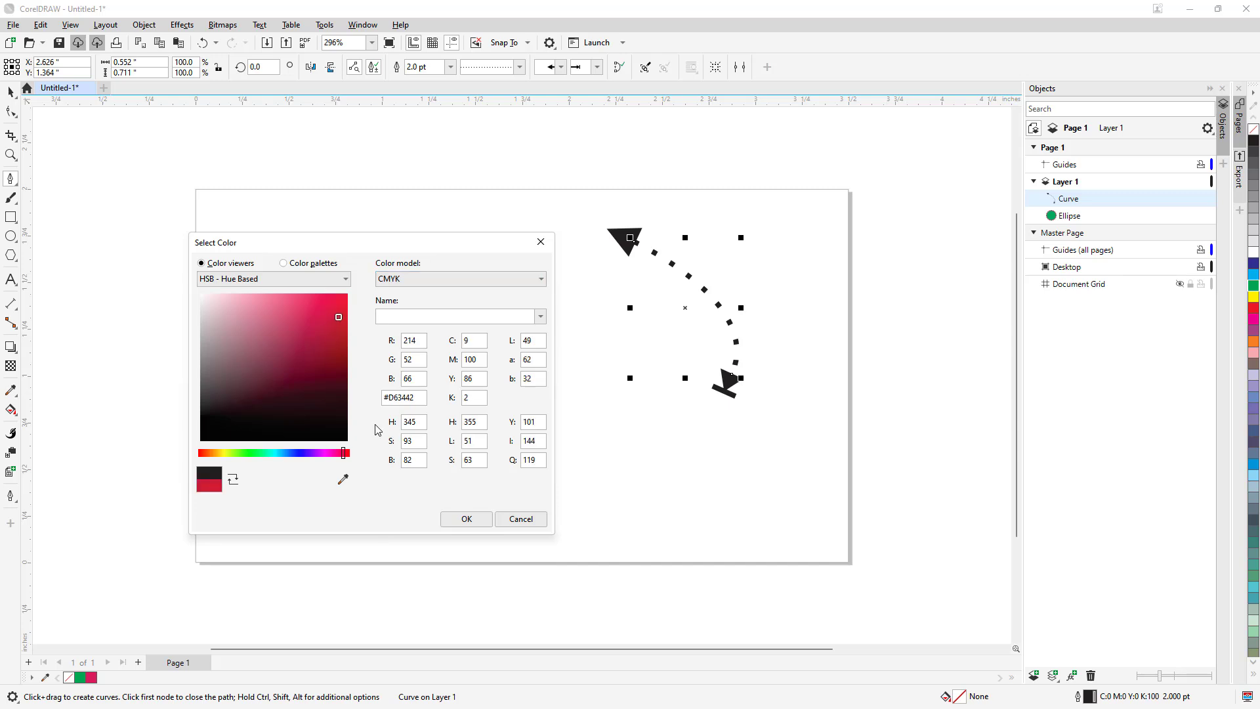
{"action": "left_click", "coordinate": [467, 519]}
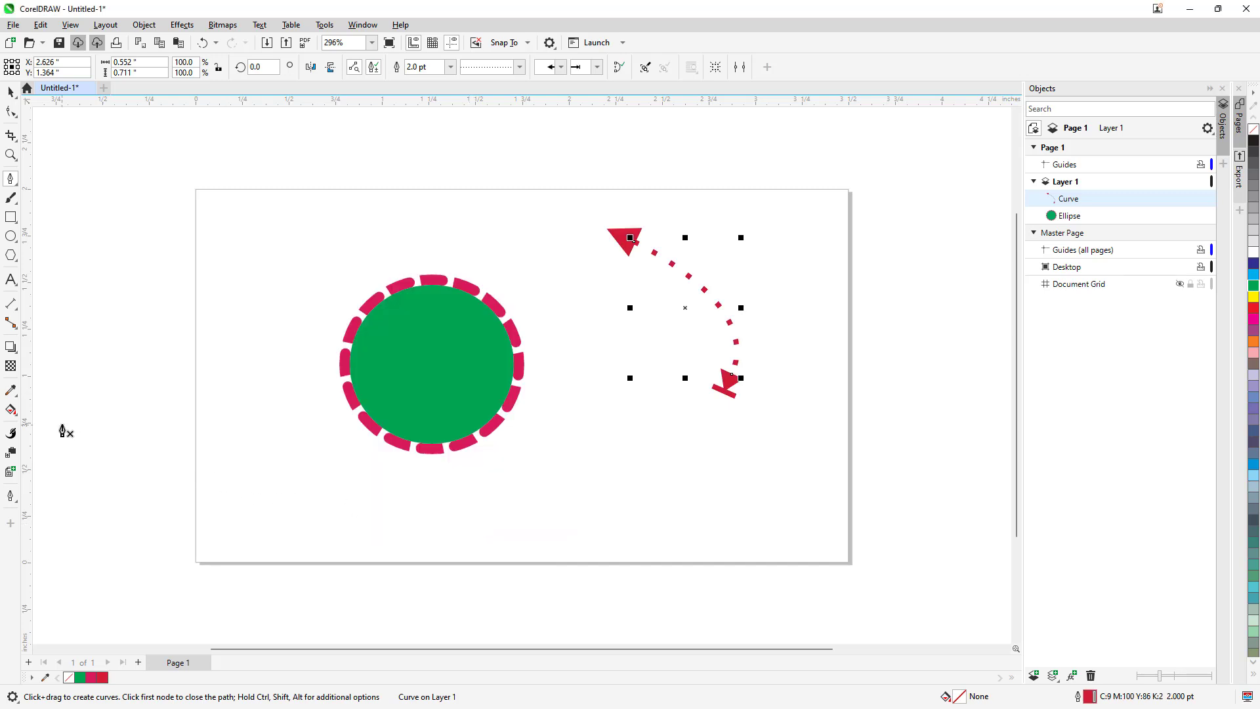
- Remove the curve's outline and replace it with a 0.5 pt outline
{"action": "left_click", "coordinate": [10, 495]}
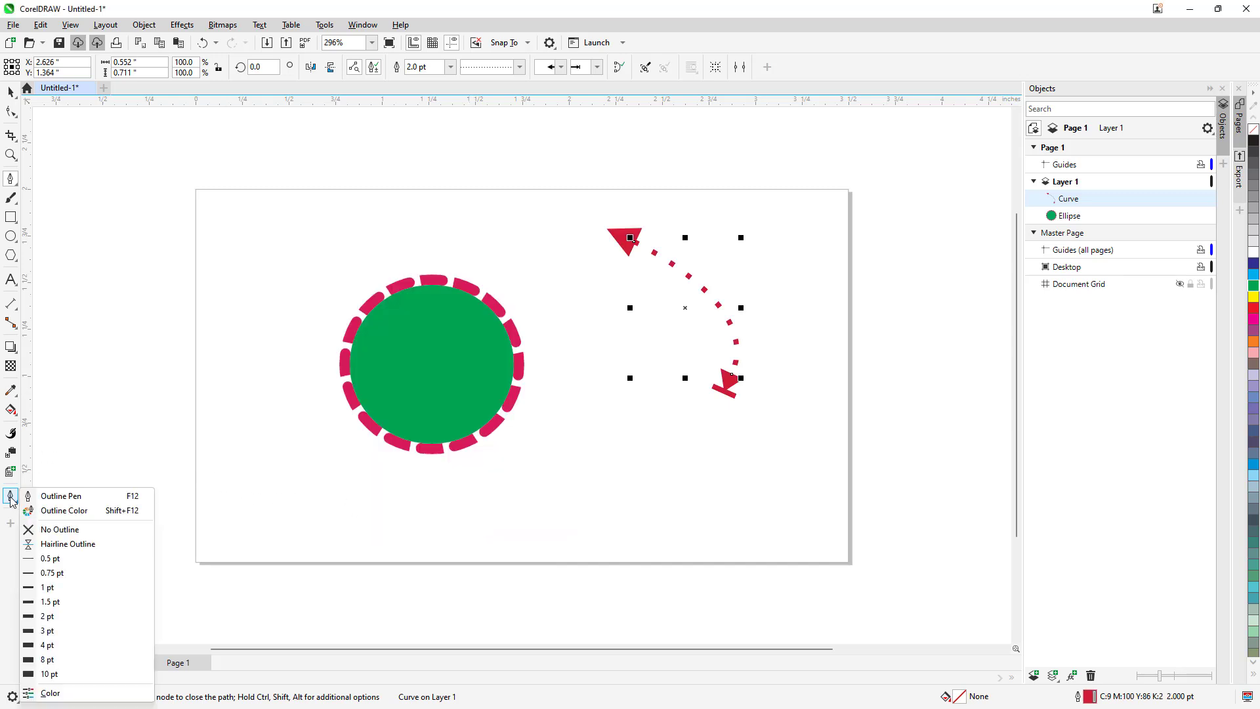
{"action": "left_click", "coordinate": [56, 531]}
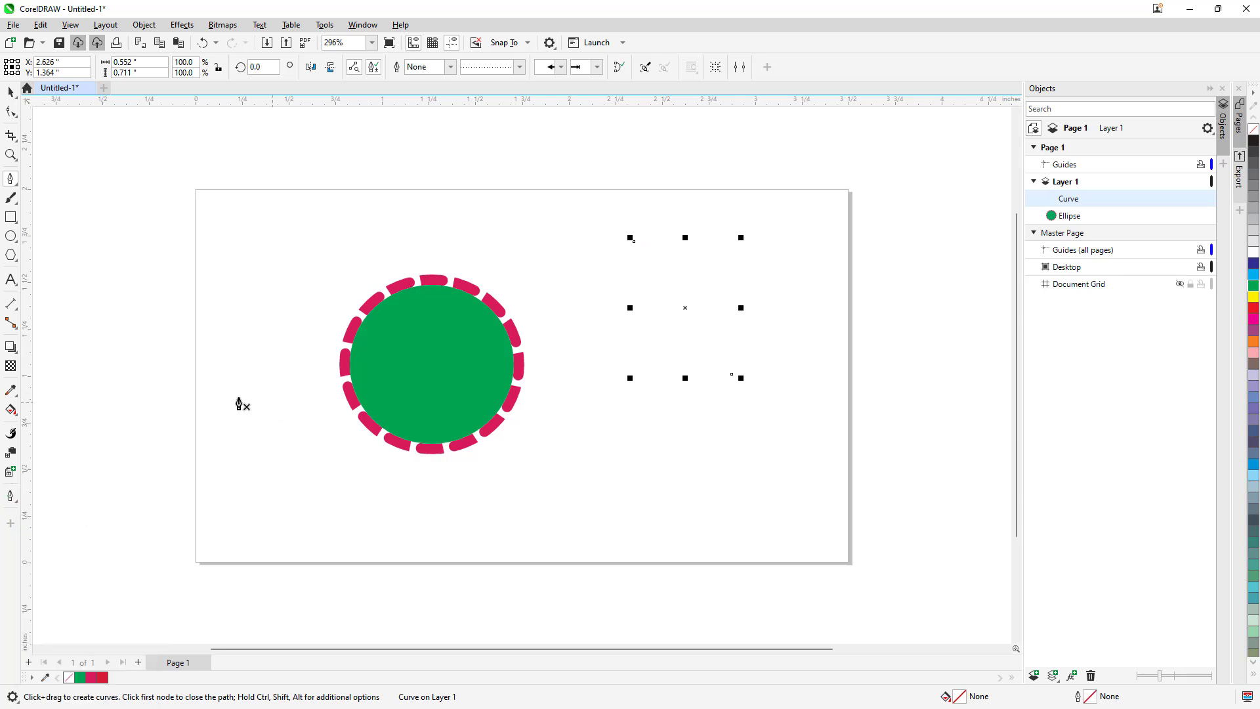
{"action": "left_click", "coordinate": [14, 499]}
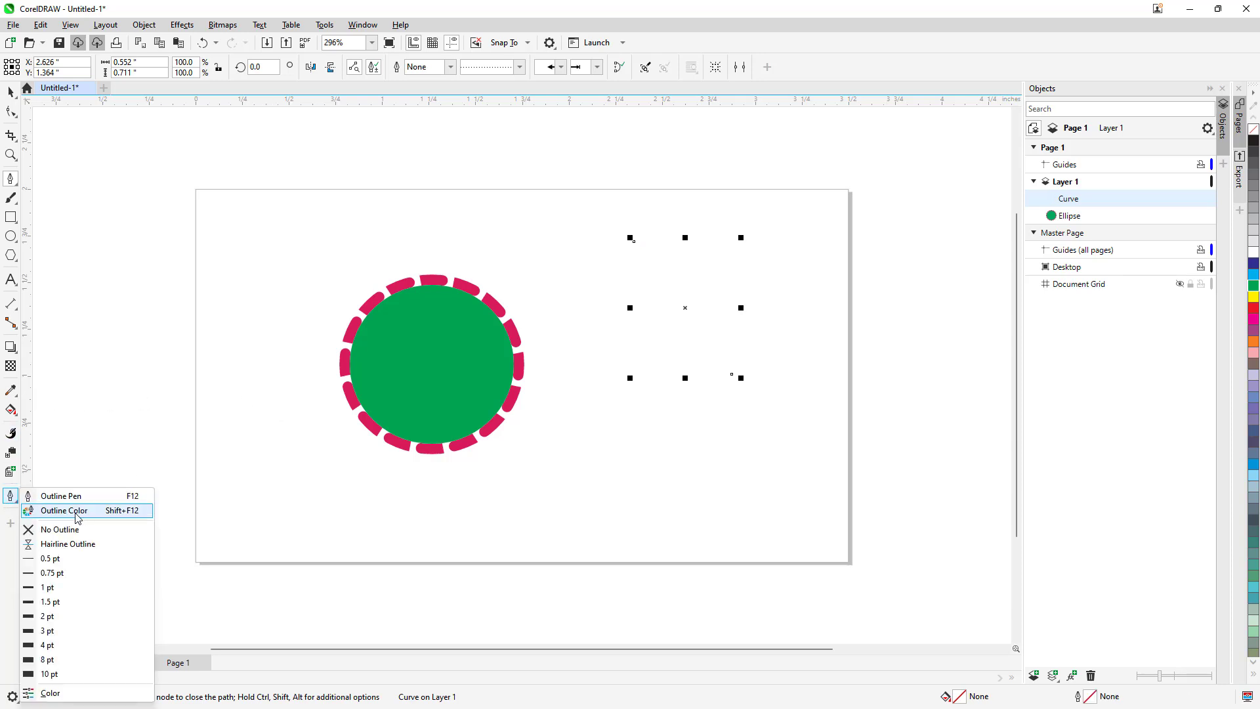
{"action": "left_click", "coordinate": [66, 558]}
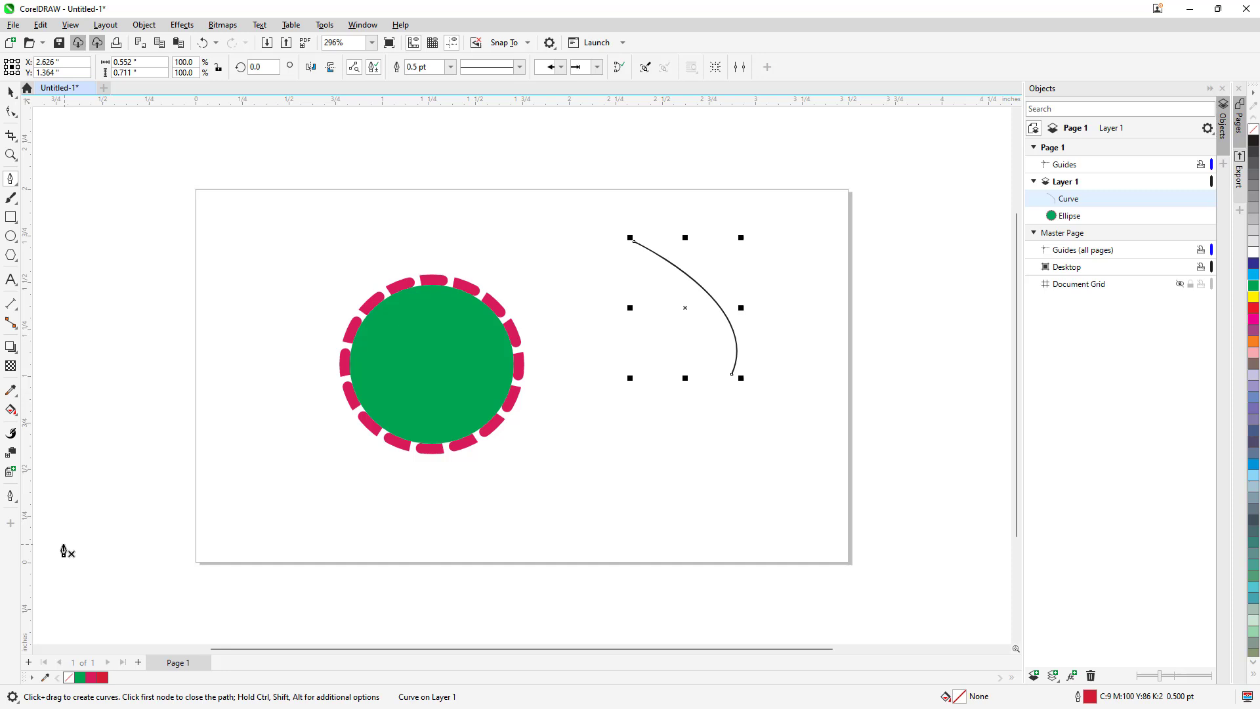
- Reapply the 0.5 pt outline preset to the curve and increase its outline width to 4 pt
{"action": "left_click", "coordinate": [11, 501]}
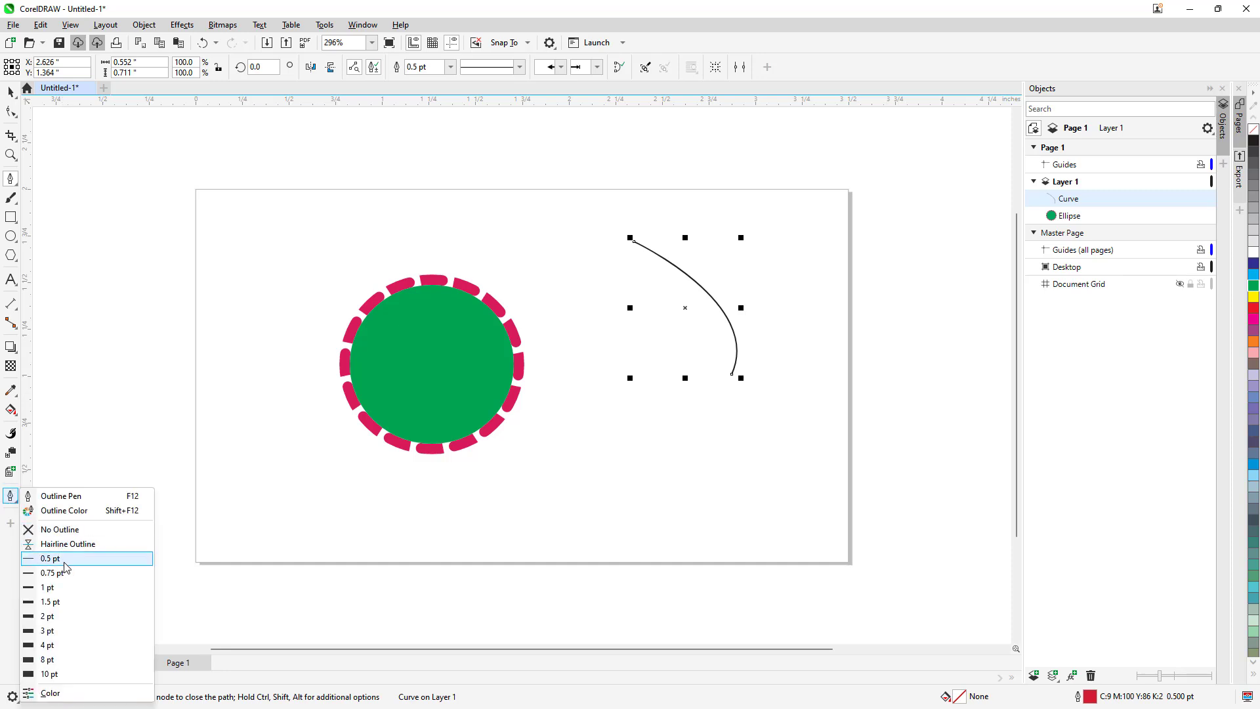
{"action": "left_click", "coordinate": [64, 561]}
{"action": "left_click", "coordinate": [10, 497]}
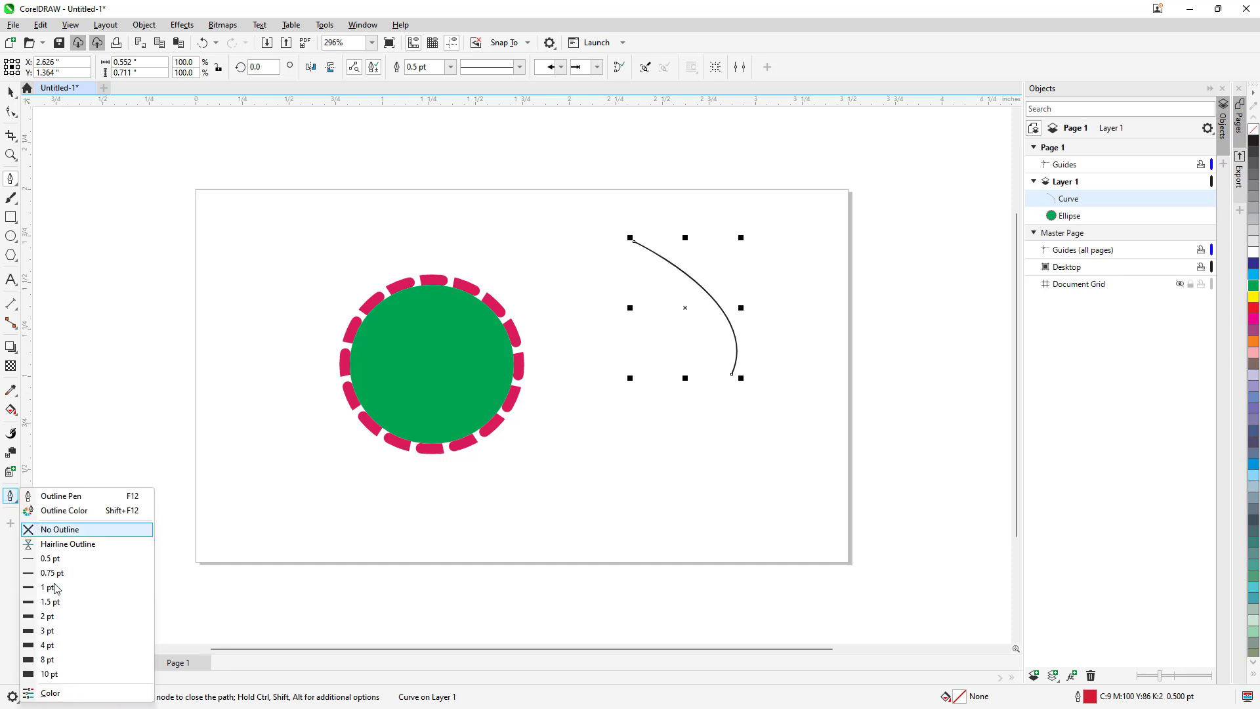
{"action": "left_click", "coordinate": [73, 646]}
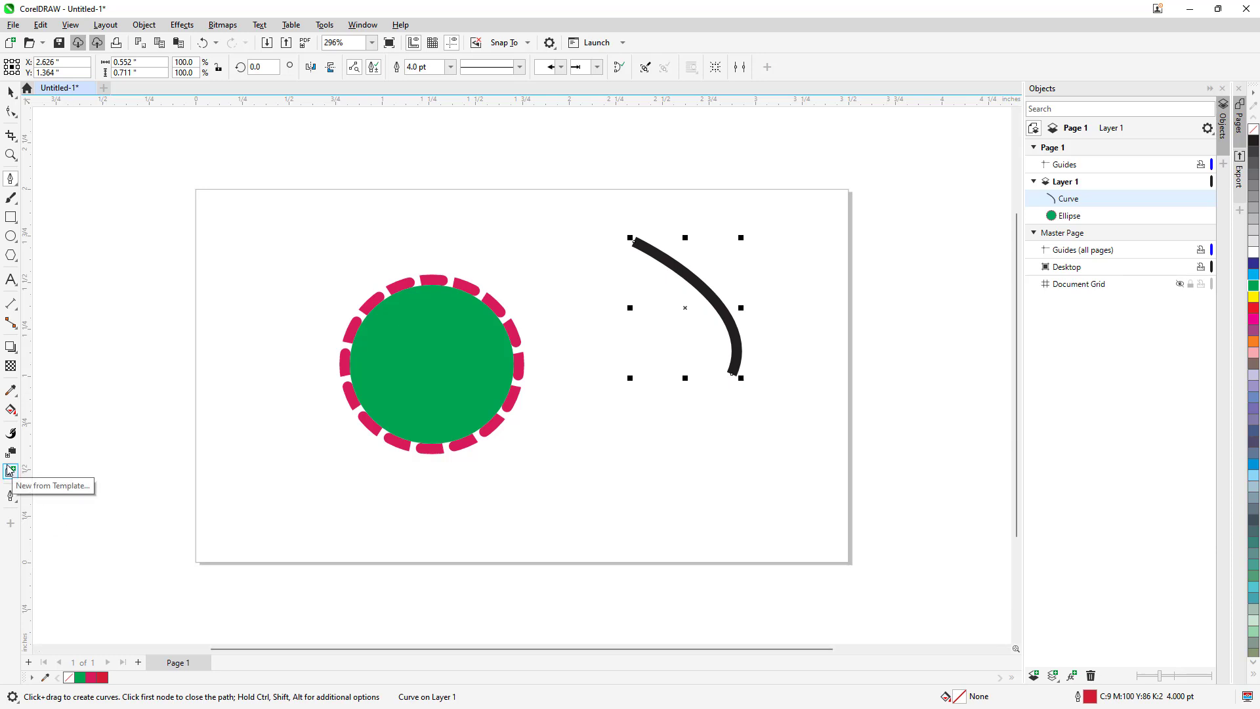
- View the template page for creating a new document and close it without opening a template
{"action": "key", "text": "ctrl+n"}
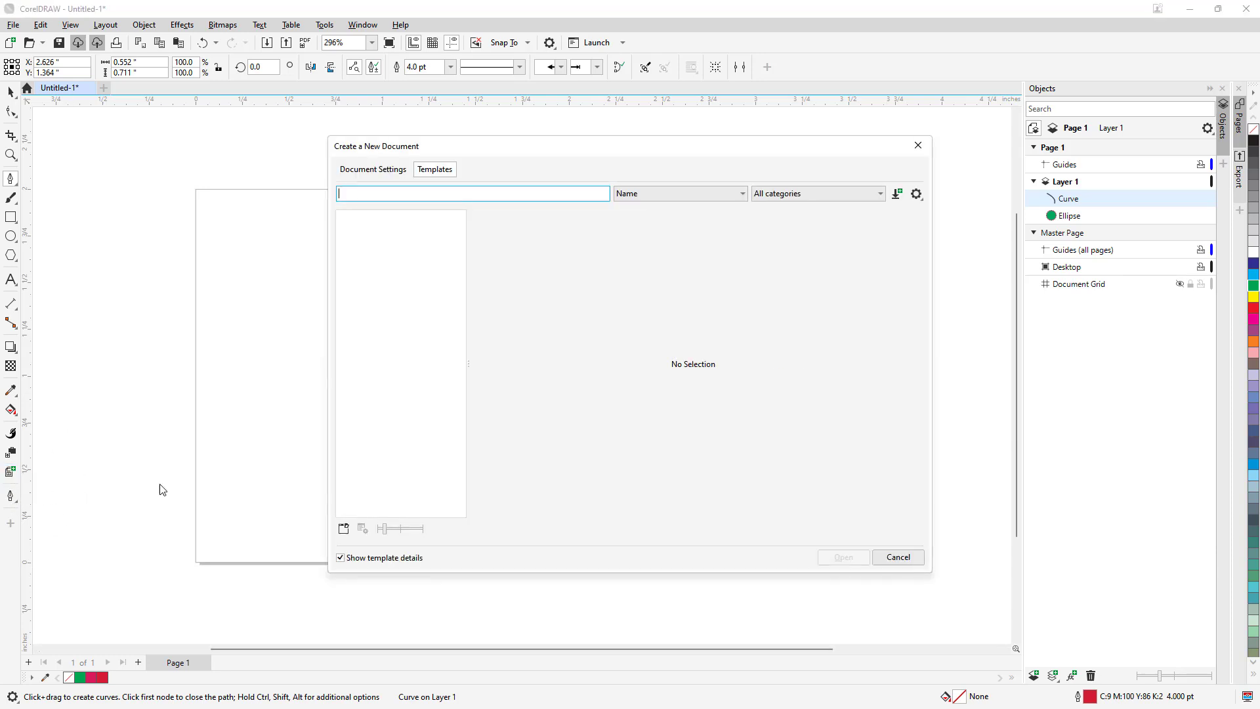
{"action": "left_click", "coordinate": [918, 145]}
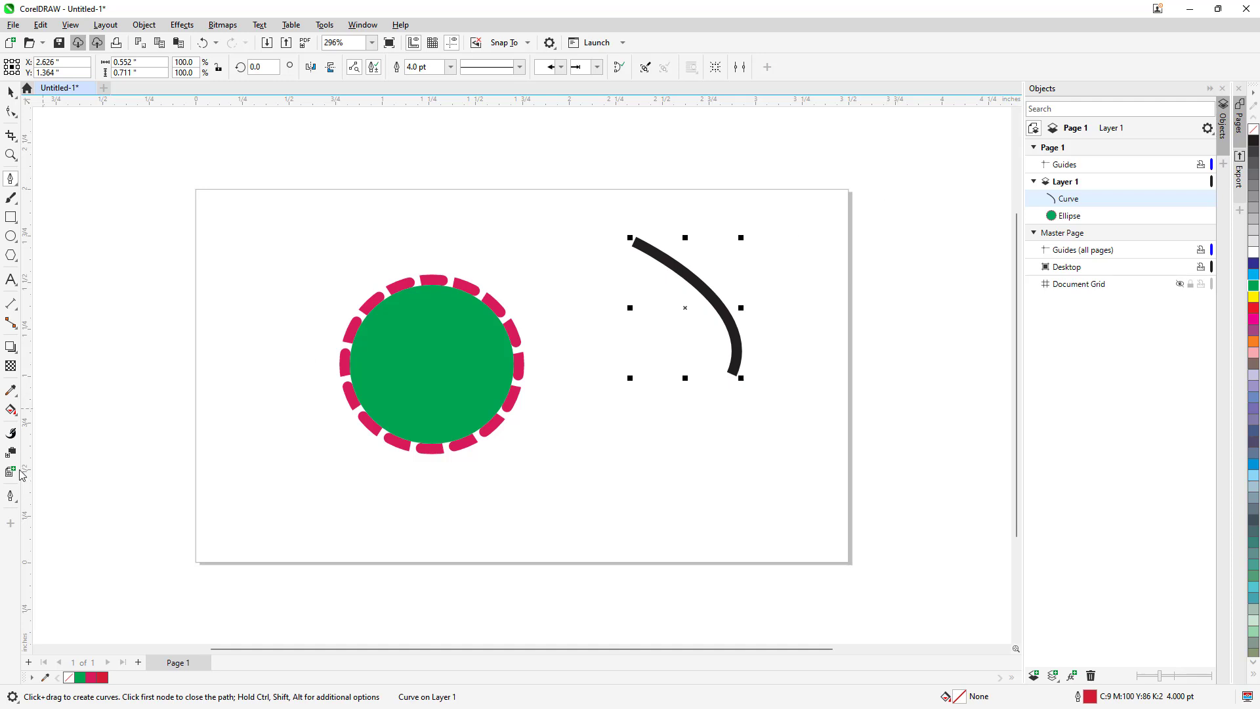
- Show the Color docker and apply the CMYK red C18 M84 Y70 K5 as the selected curve's outline color
{"action": "left_click", "coordinate": [10, 495]}
{"action": "left_click", "coordinate": [50, 692]}
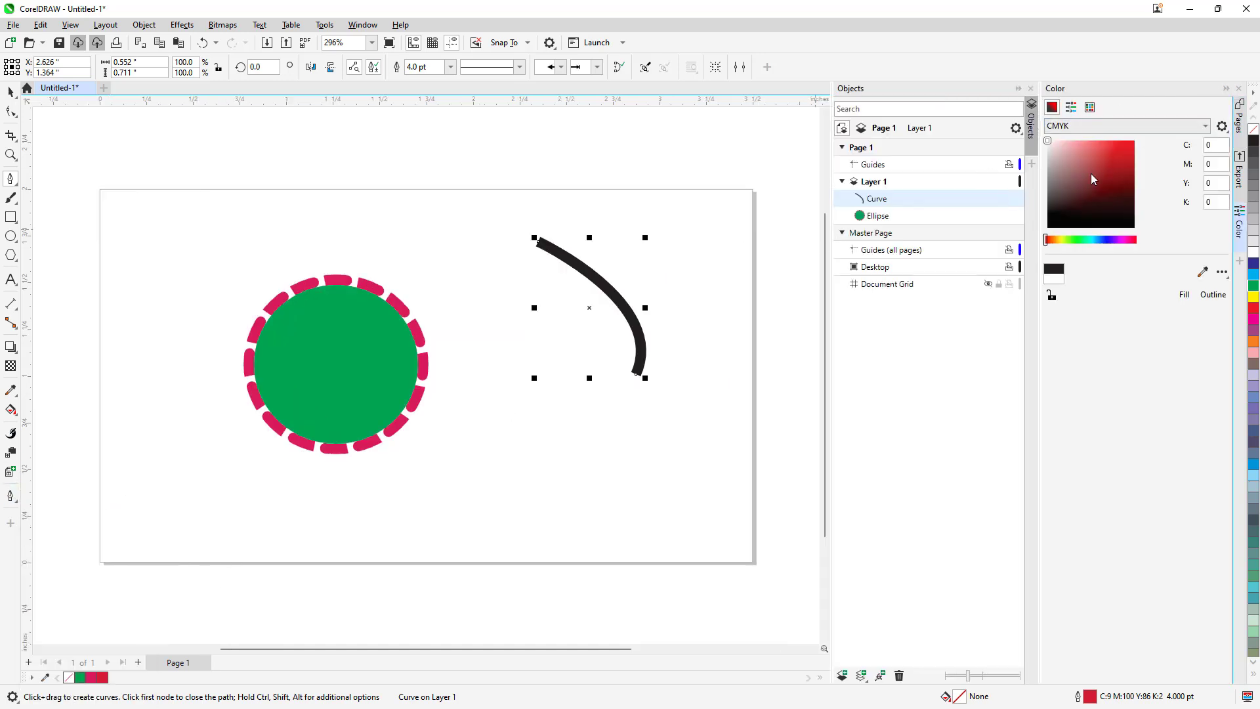
{"action": "left_click", "coordinate": [1102, 197]}
{"action": "left_click_drag", "start_coordinate": [1083, 218], "coordinate": [1097, 160]}
{"action": "left_click", "coordinate": [1210, 295]}
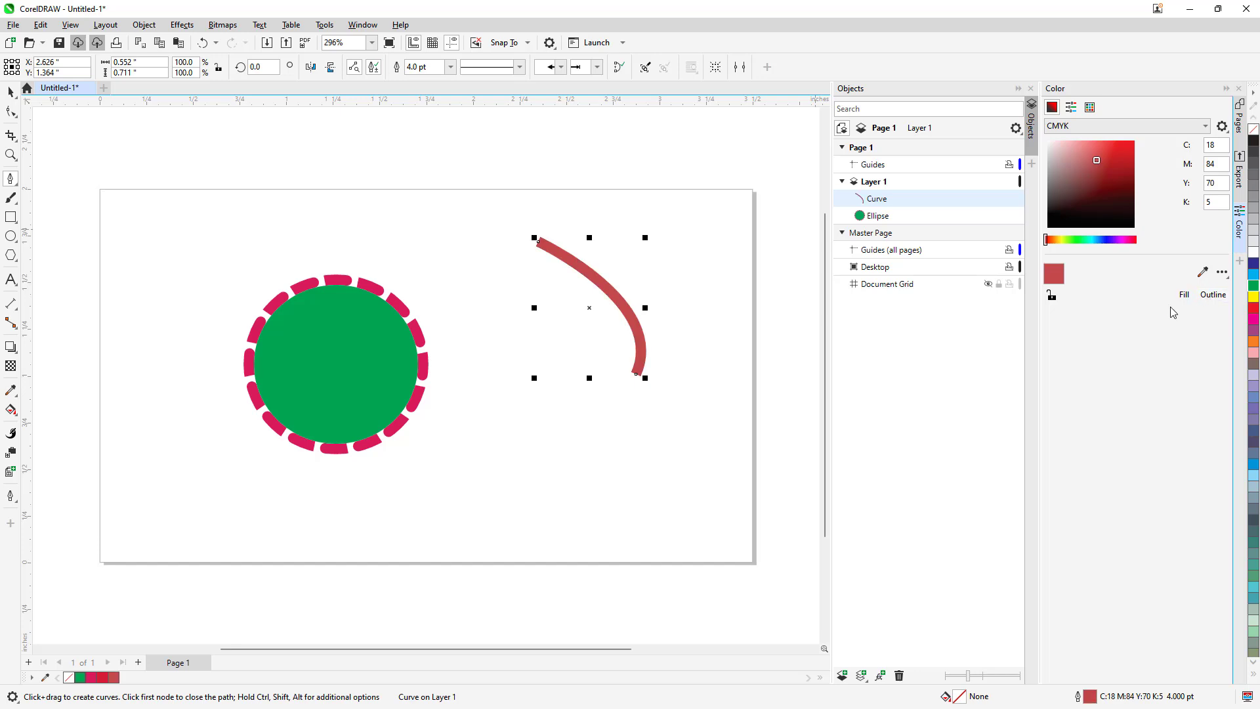
- Apply the dark brown C48 M85 Y76 K72 to both the outline and the fill of the curve
{"action": "left_click", "coordinate": [1115, 197]}
{"action": "left_click", "coordinate": [1212, 295]}
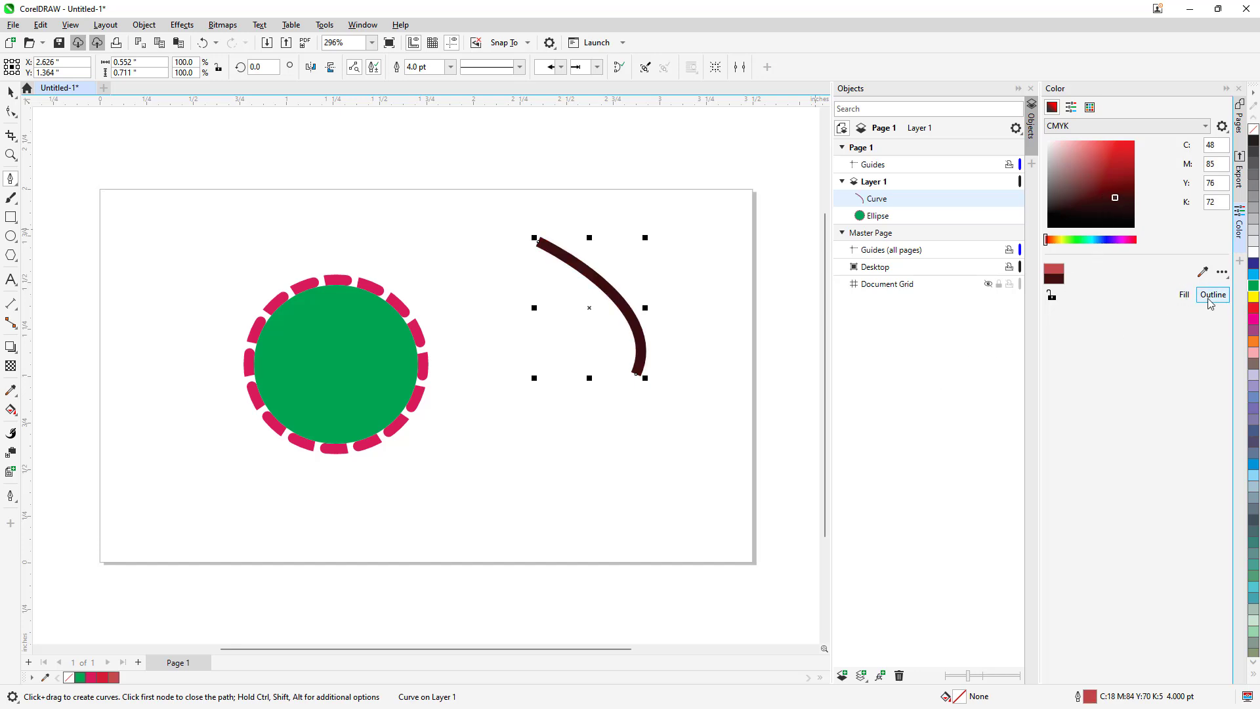
{"action": "left_click", "coordinate": [1184, 296]}
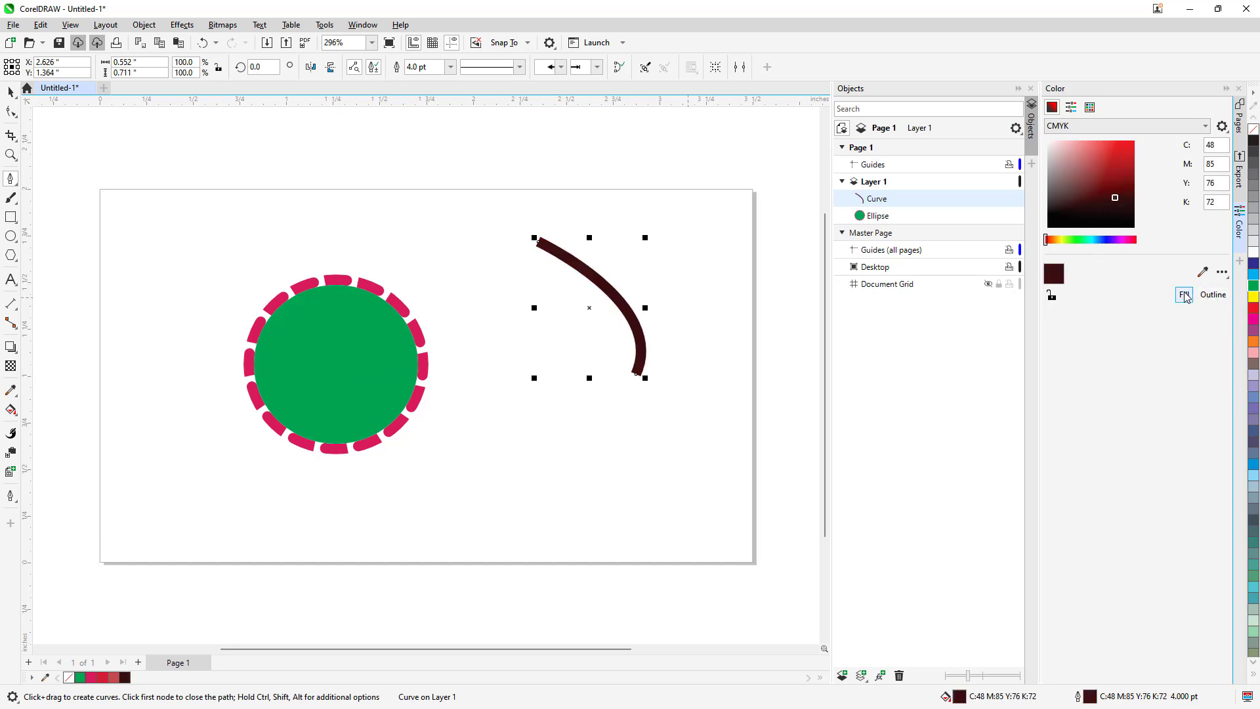
- Select the ellipse and fill it with the red C11 M93 Y86 K2
{"action": "left_click", "coordinate": [11, 94]}
{"action": "left_click", "coordinate": [354, 371]}
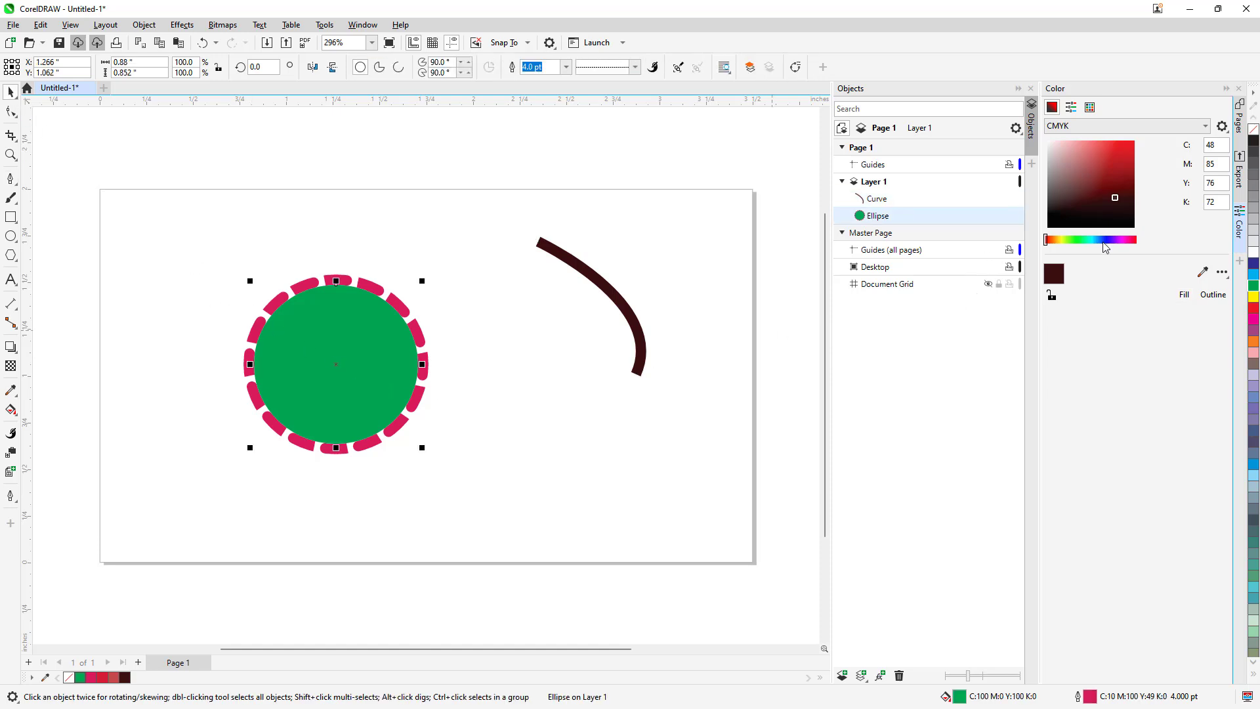
{"action": "left_click_drag", "start_coordinate": [1085, 196], "coordinate": [1107, 154]}
{"action": "left_click", "coordinate": [1186, 296]}
- Change the ellipse's fill to the near-black blue C79 M70 Y61 K85 and deselect the ellipse
{"action": "left_click", "coordinate": [1113, 219]}
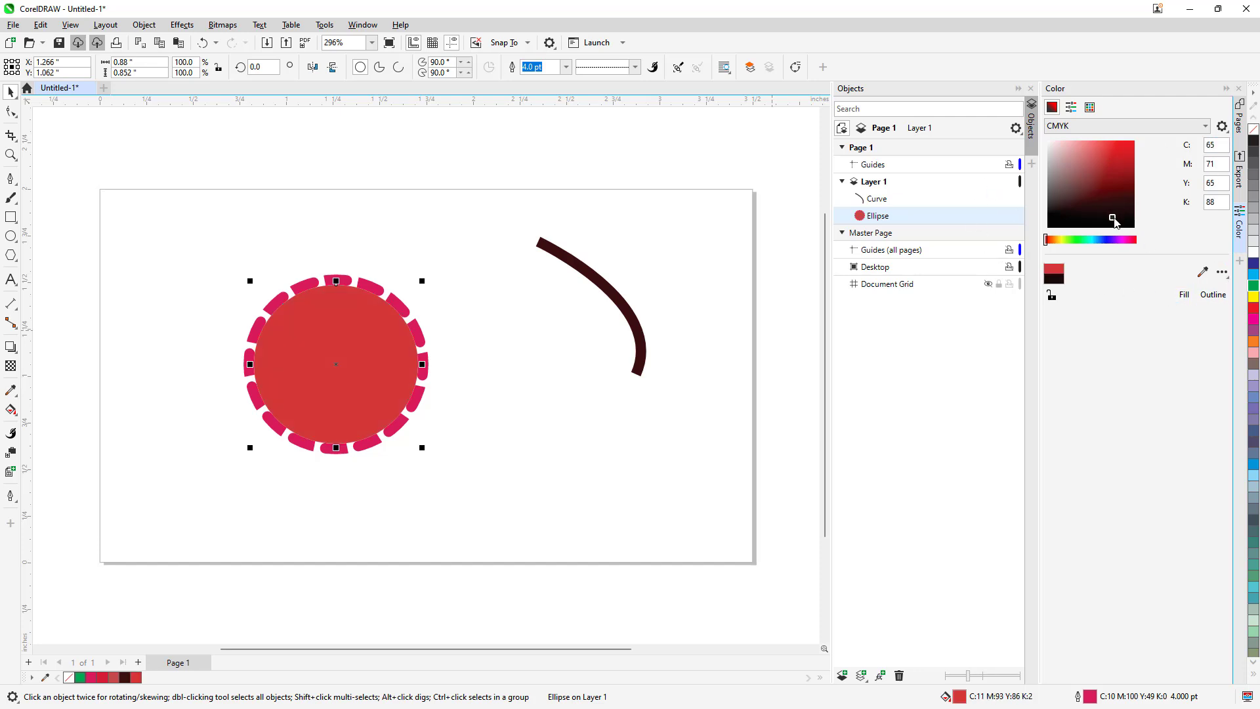
{"action": "left_click", "coordinate": [1102, 240]}
{"action": "left_click", "coordinate": [1188, 291]}
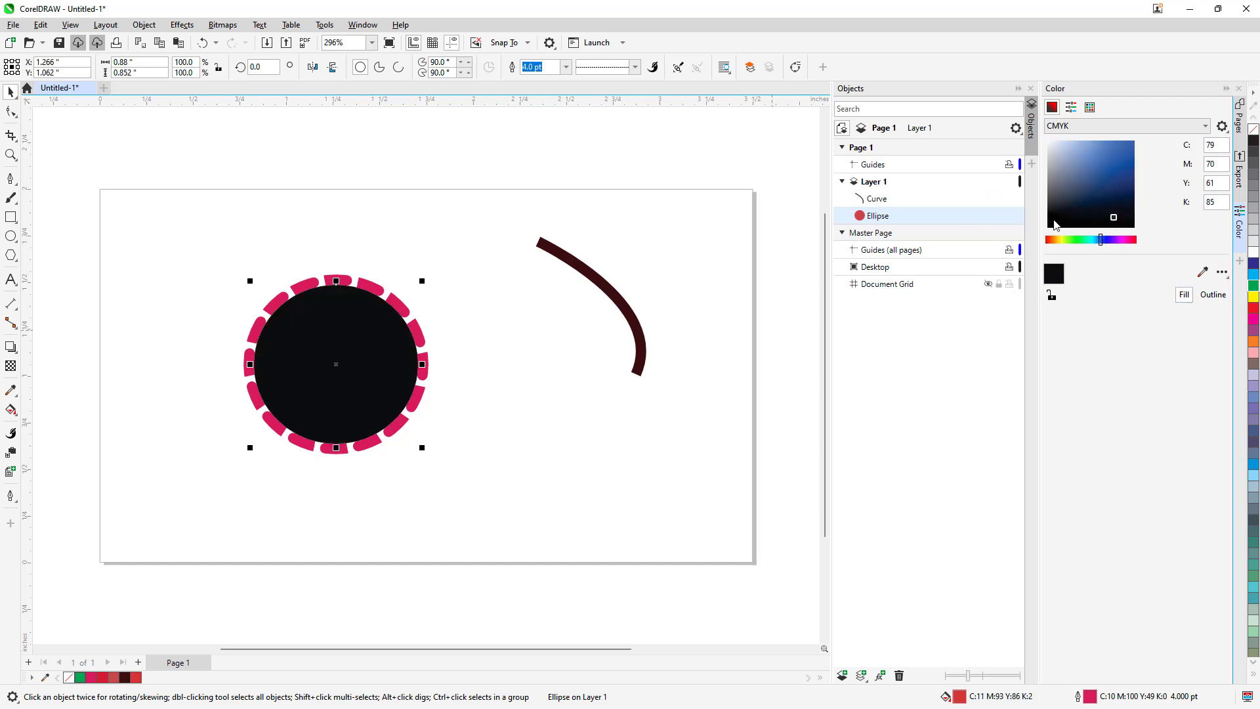
{"action": "left_click", "coordinate": [119, 429]}
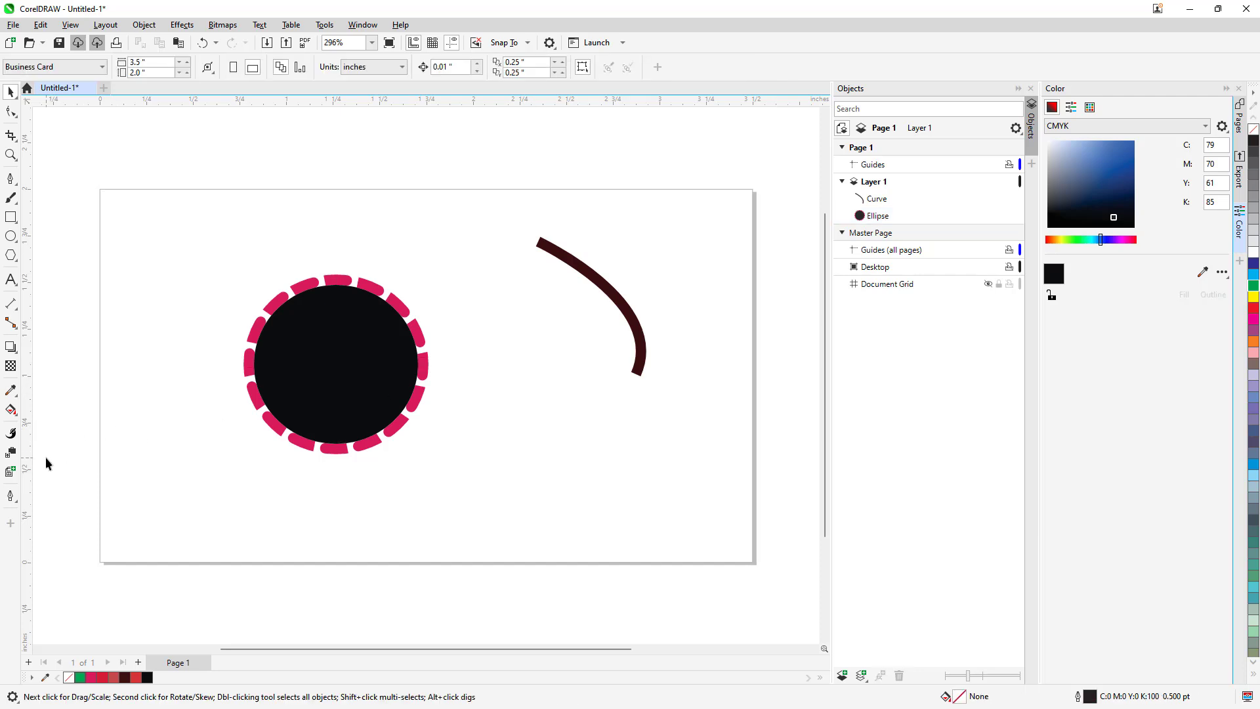